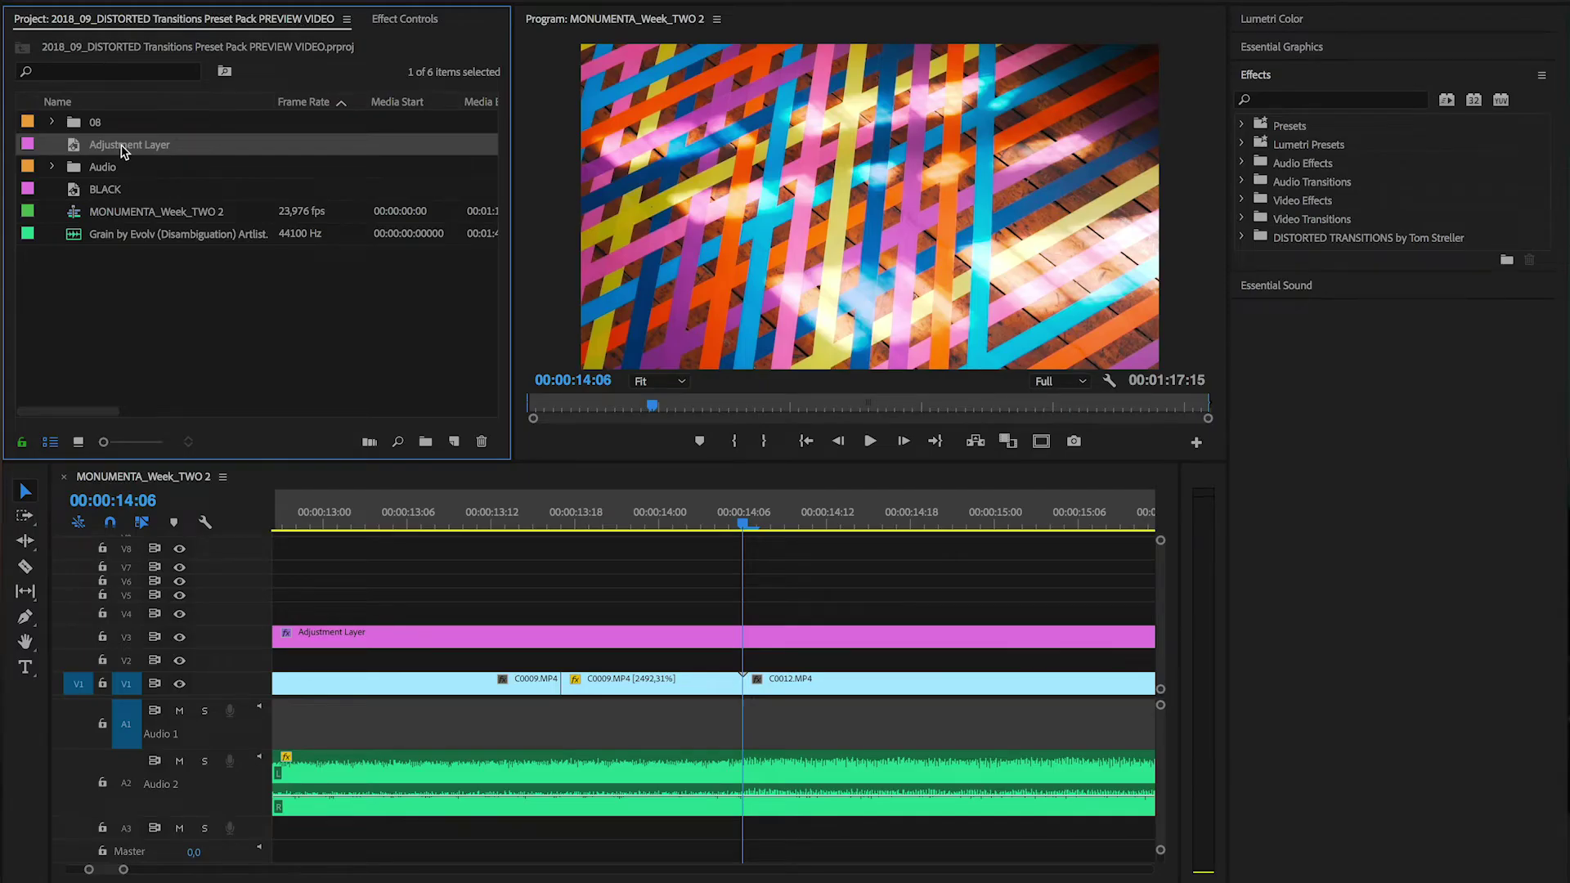
- Place an adjustment layer on V4 and trim its start to 14:01
{"action": "left_click_drag", "start_coordinate": [550, 495], "coordinate": [758, 621]}
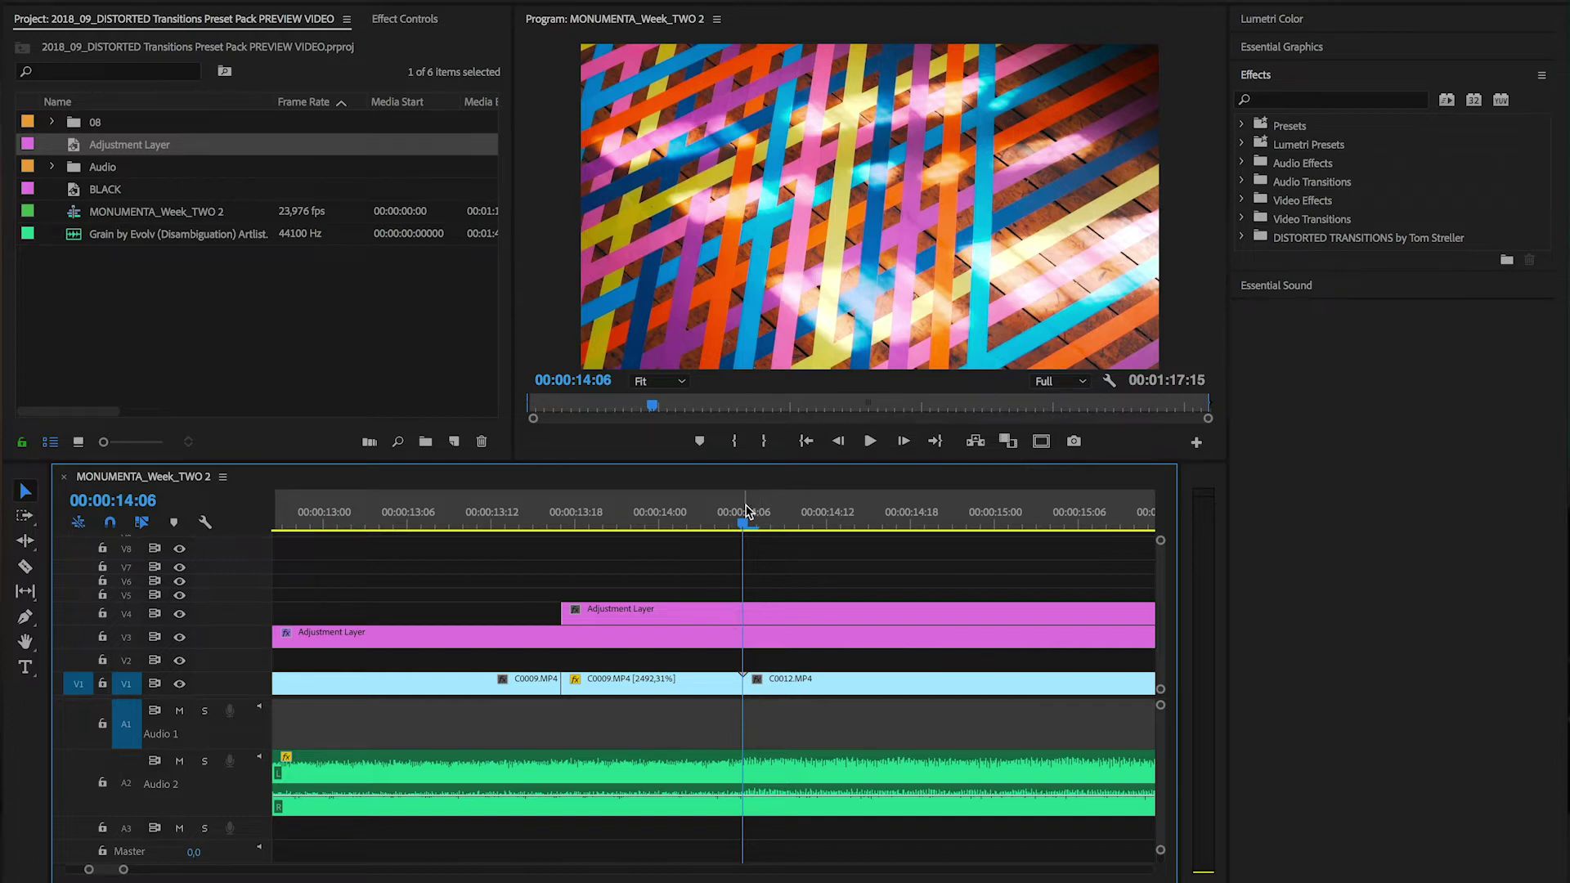
{"action": "key", "text": "j"}
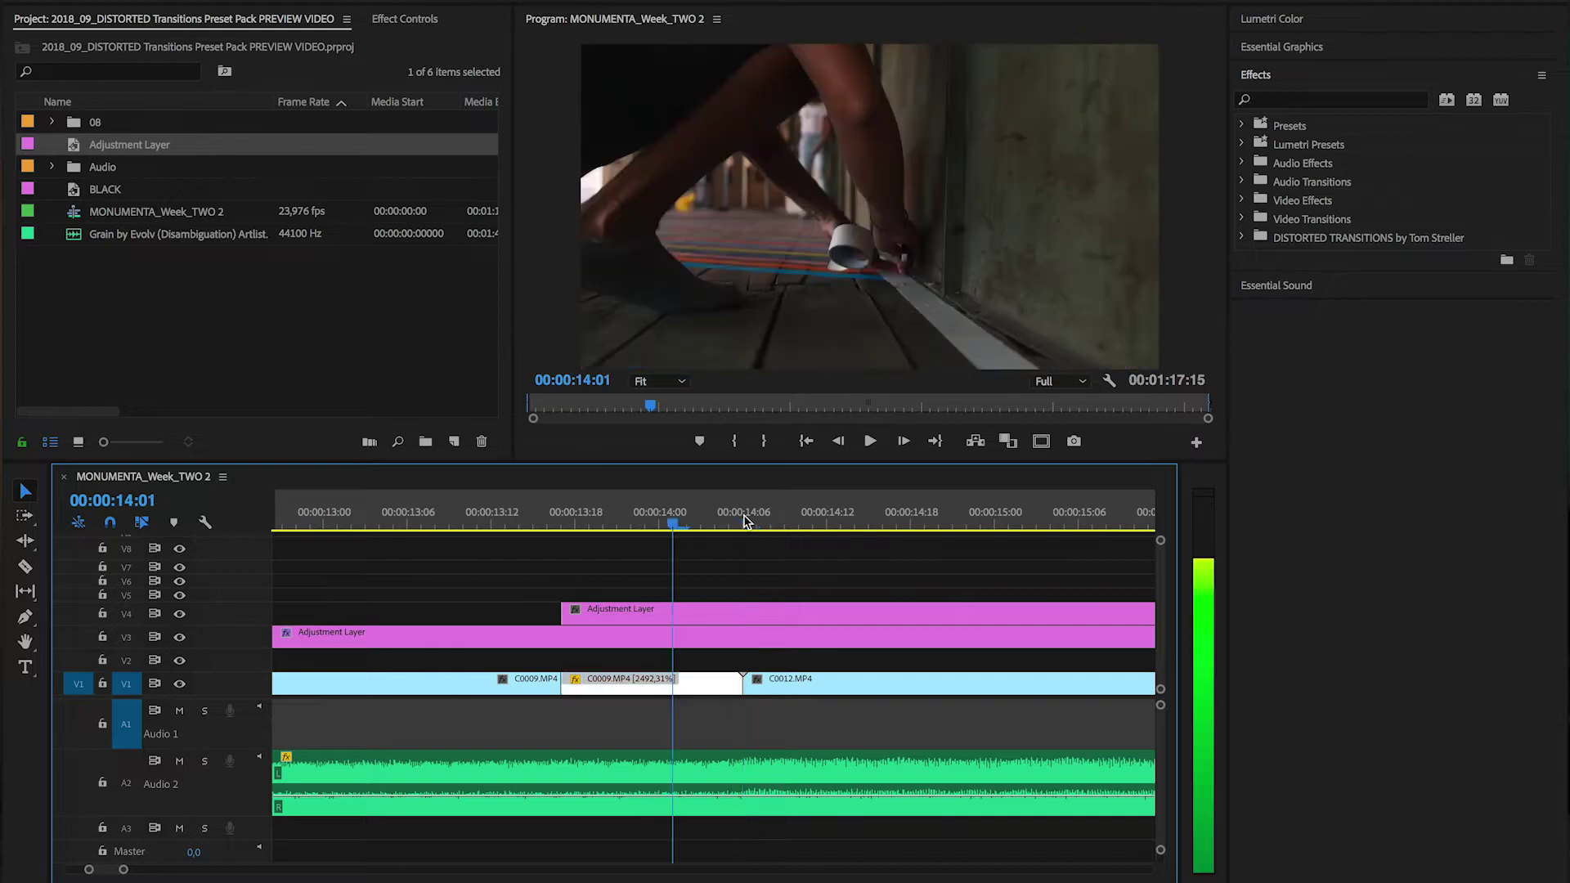
{"action": "left_click_drag", "start_coordinate": [575, 614], "coordinate": [685, 612]}
- Split the V4 adjustment layer at 14:11 and delete the part after it
{"action": "key", "text": "shift+Right"}
{"action": "key", "text": "c"}
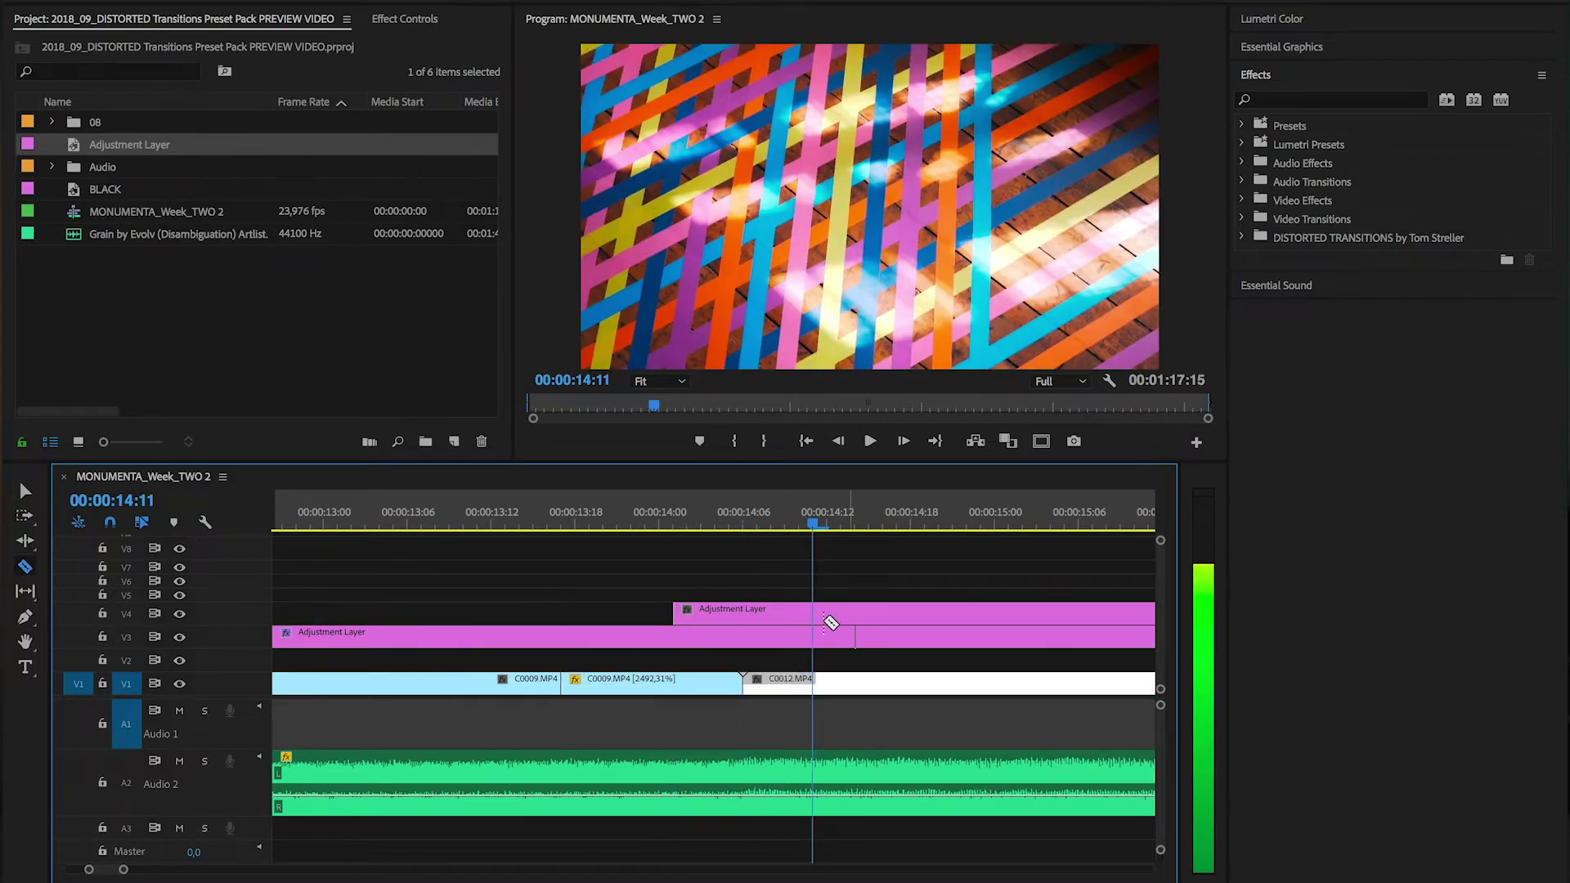
{"action": "left_click", "coordinate": [830, 613]}
{"action": "key", "text": "v"}
{"action": "left_click", "coordinate": [841, 614]}
{"action": "key", "text": "Delete"}
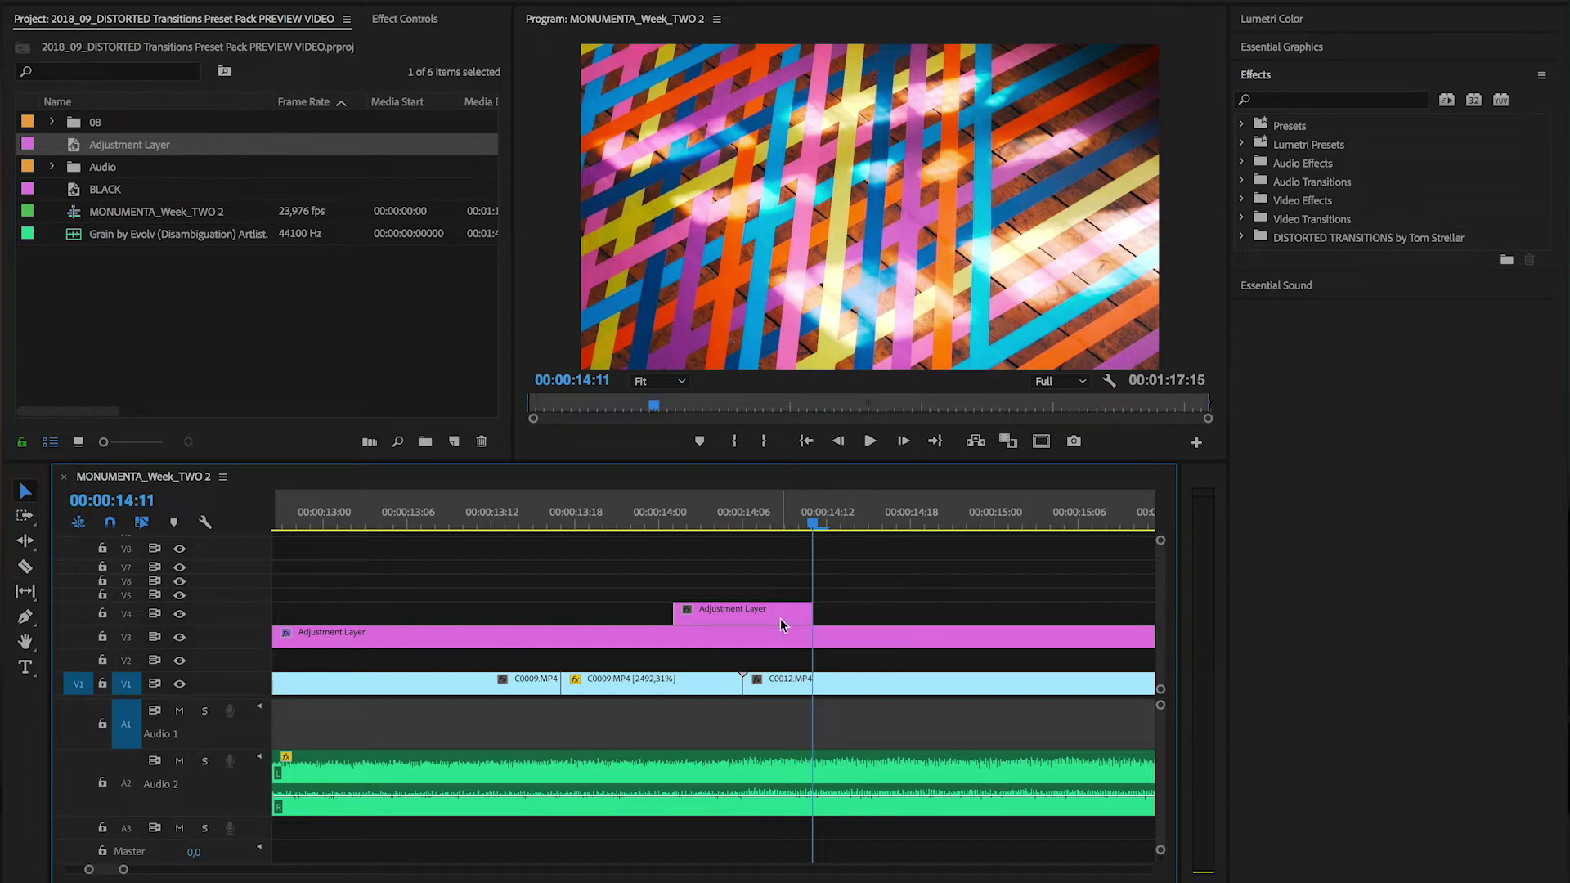
- Duplicate the adjustment layer onto V5 and apply Transform to the V4 copy
{"action": "left_click_drag", "start_coordinate": [780, 618], "coordinate": [780, 597]}
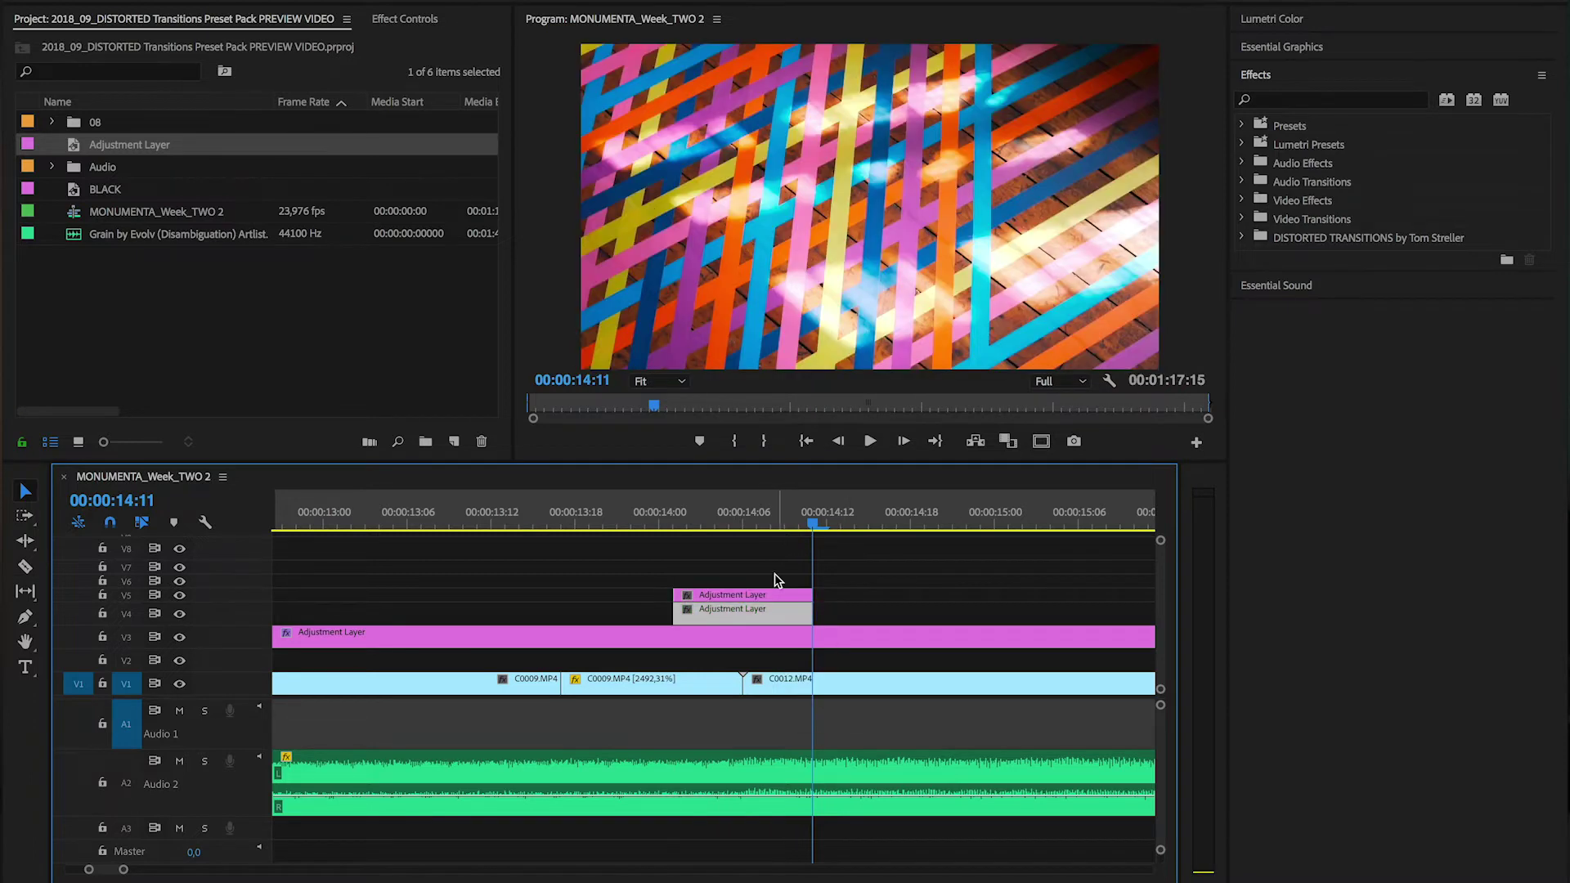
{"action": "left_click_drag", "start_coordinate": [757, 532], "coordinate": [742, 525]}
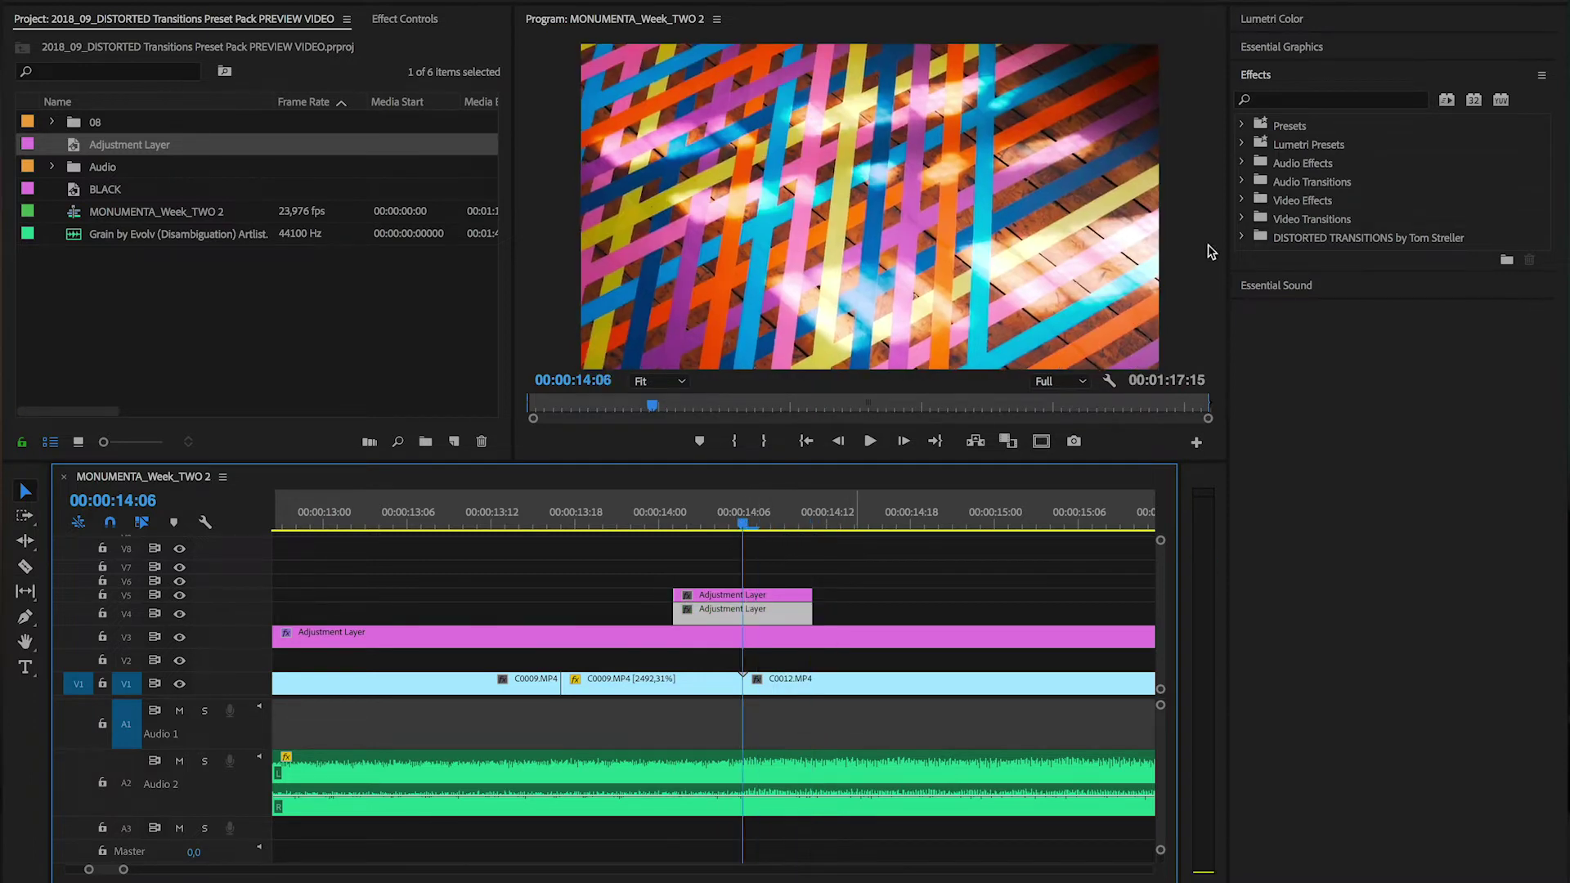
{"action": "left_click", "coordinate": [1301, 103]}
{"action": "type", "text": "trans"}
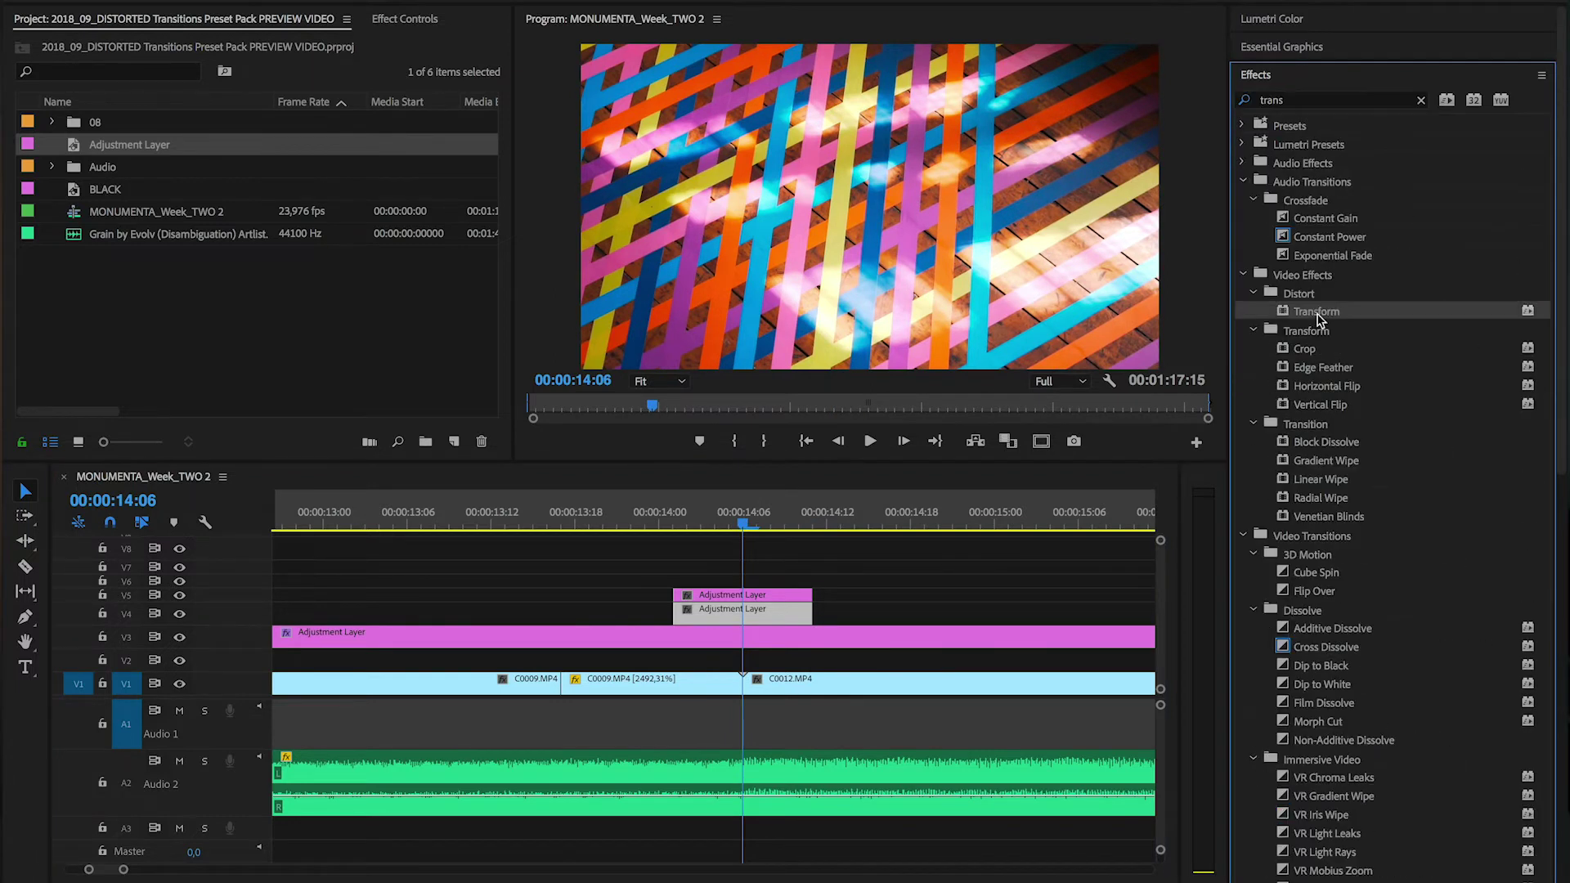
{"action": "left_click_drag", "start_coordinate": [1317, 319], "coordinate": [760, 614]}
- Apply Wave Warp to the V4 adjustment layer
{"action": "left_click", "coordinate": [1298, 104]}
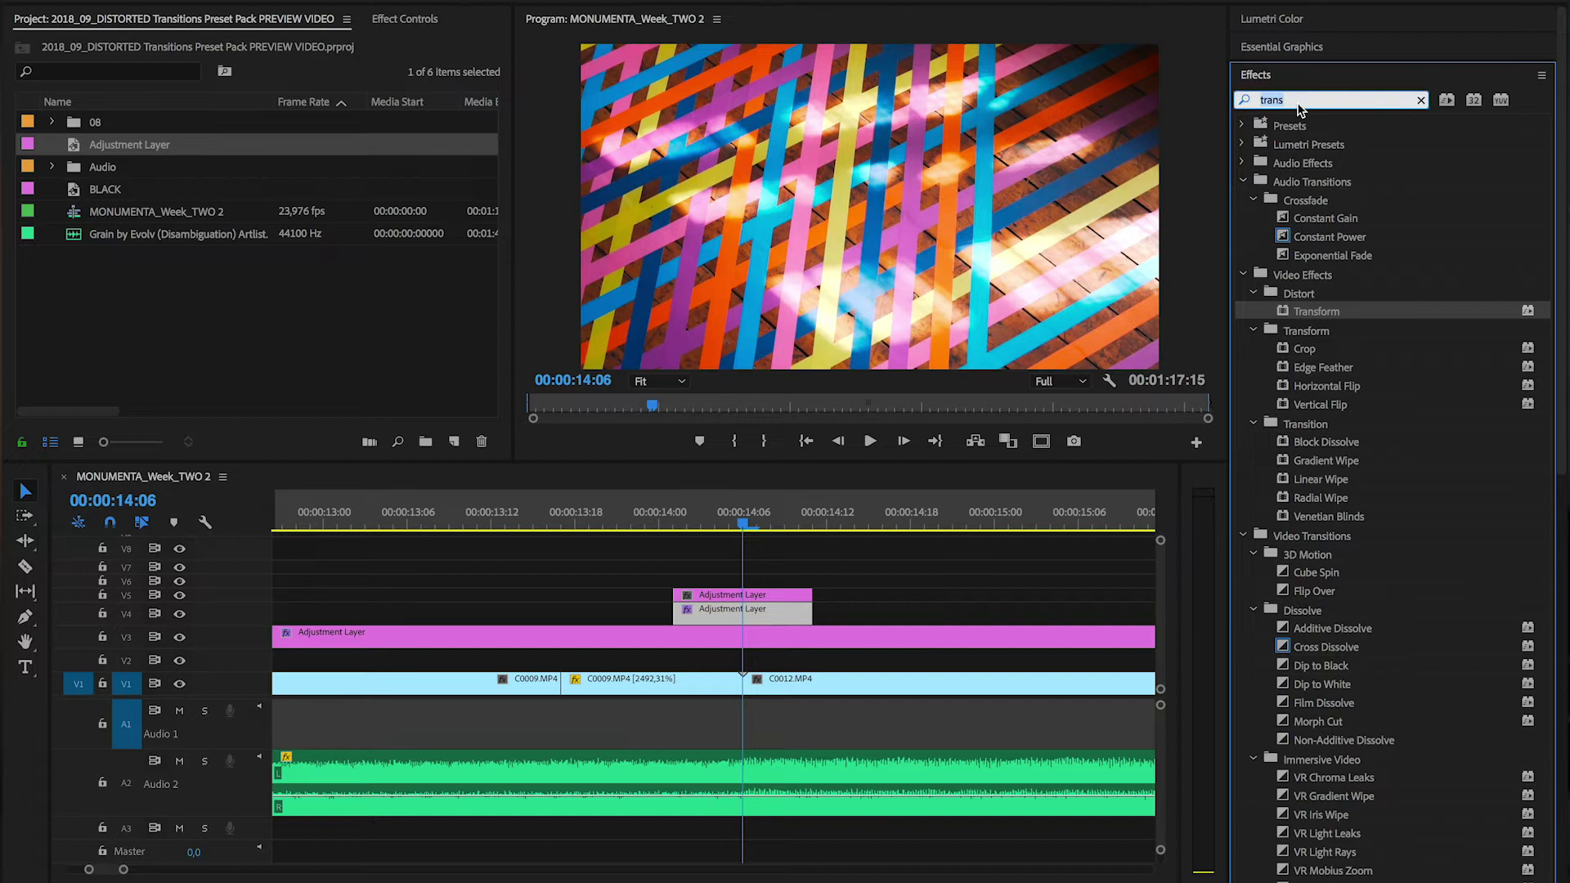
{"action": "type", "text": "wave"}
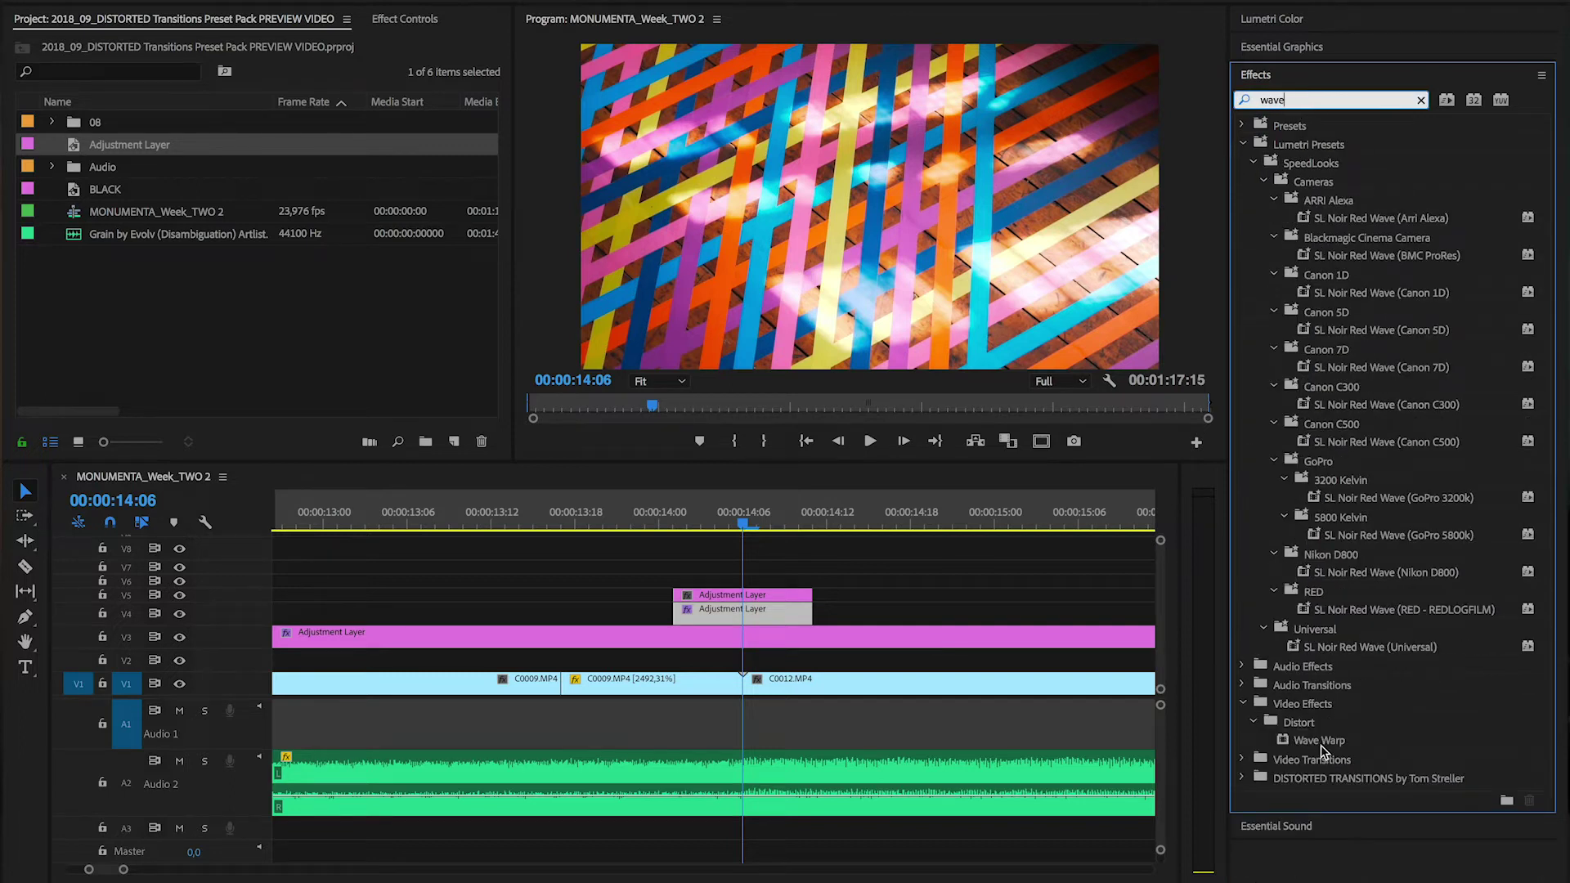
{"action": "left_click_drag", "start_coordinate": [1320, 741], "coordinate": [759, 611]}
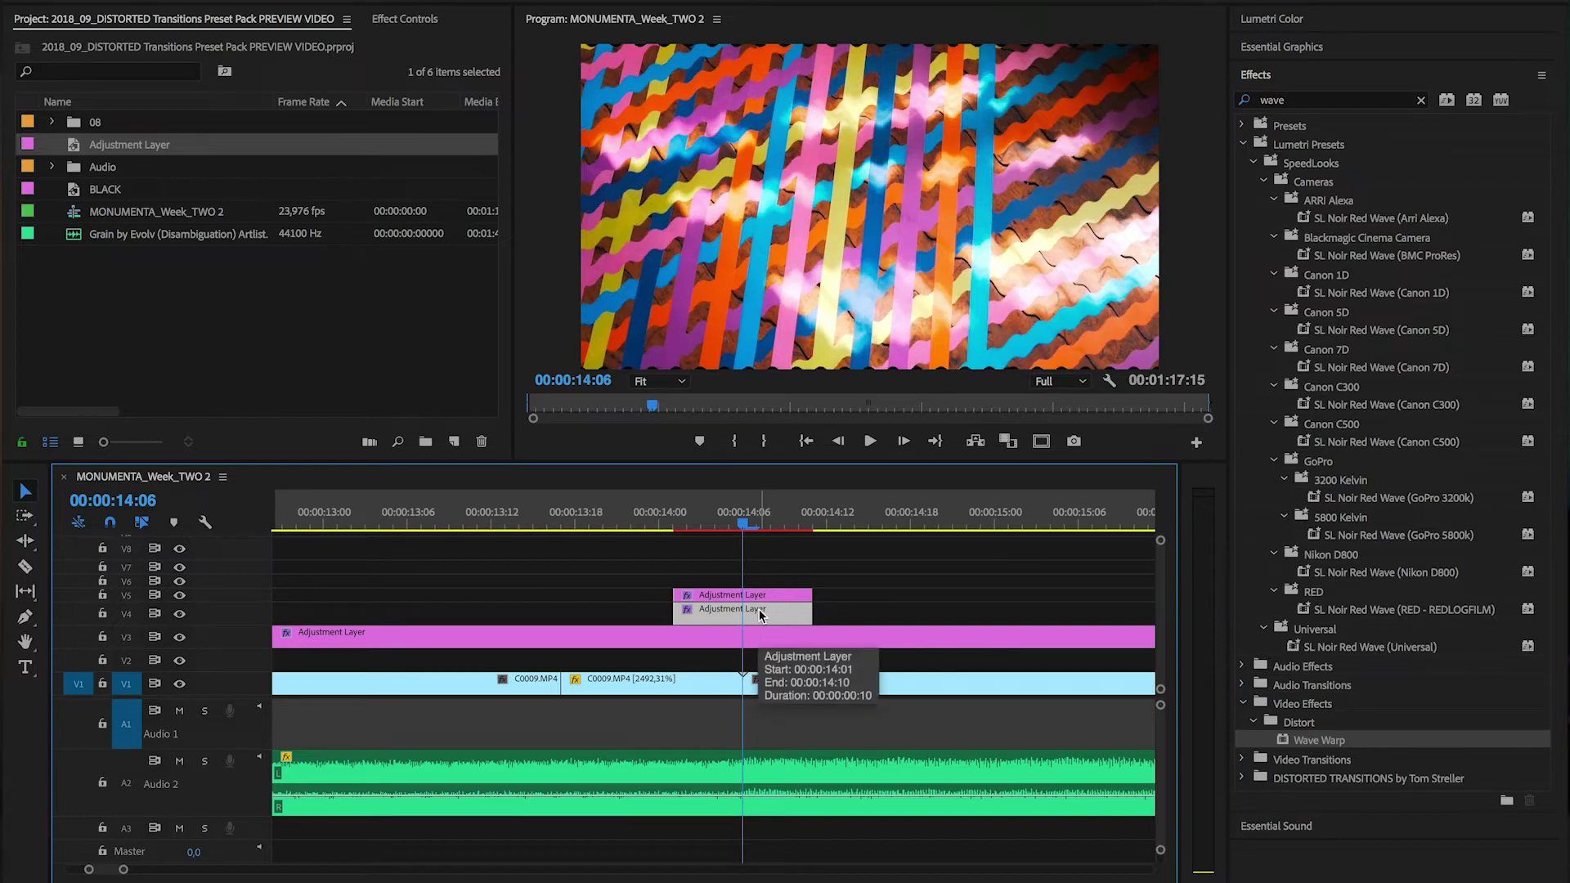
- Start Transform opacity keyframes at 14:01 and set opacity to about 100 at 14:03
{"action": "left_click", "coordinate": [415, 18]}
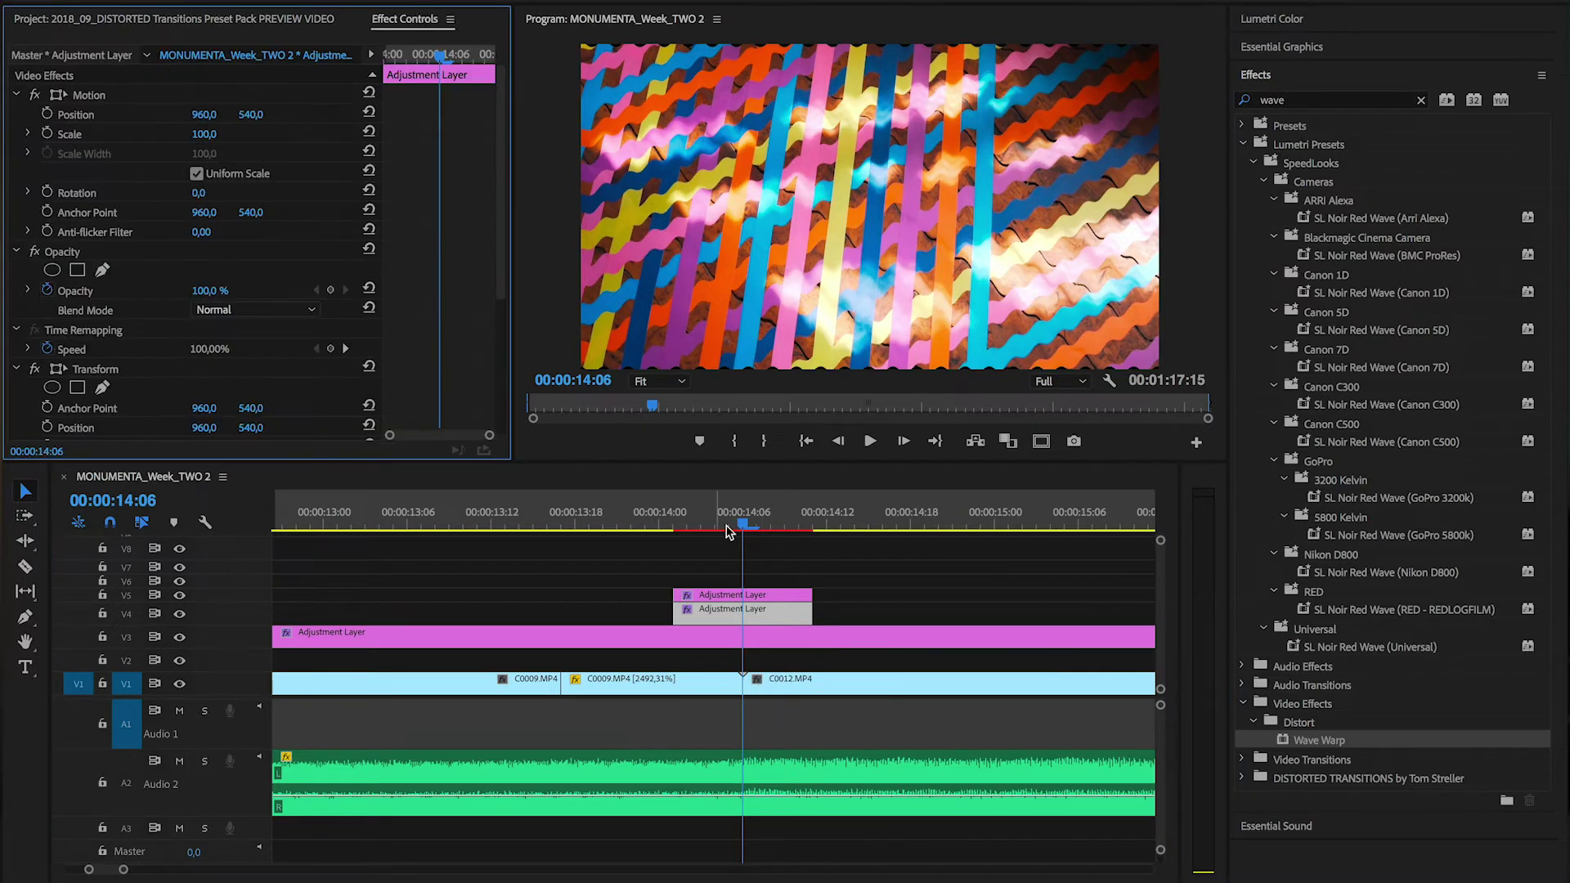
{"action": "left_click", "coordinate": [673, 517]}
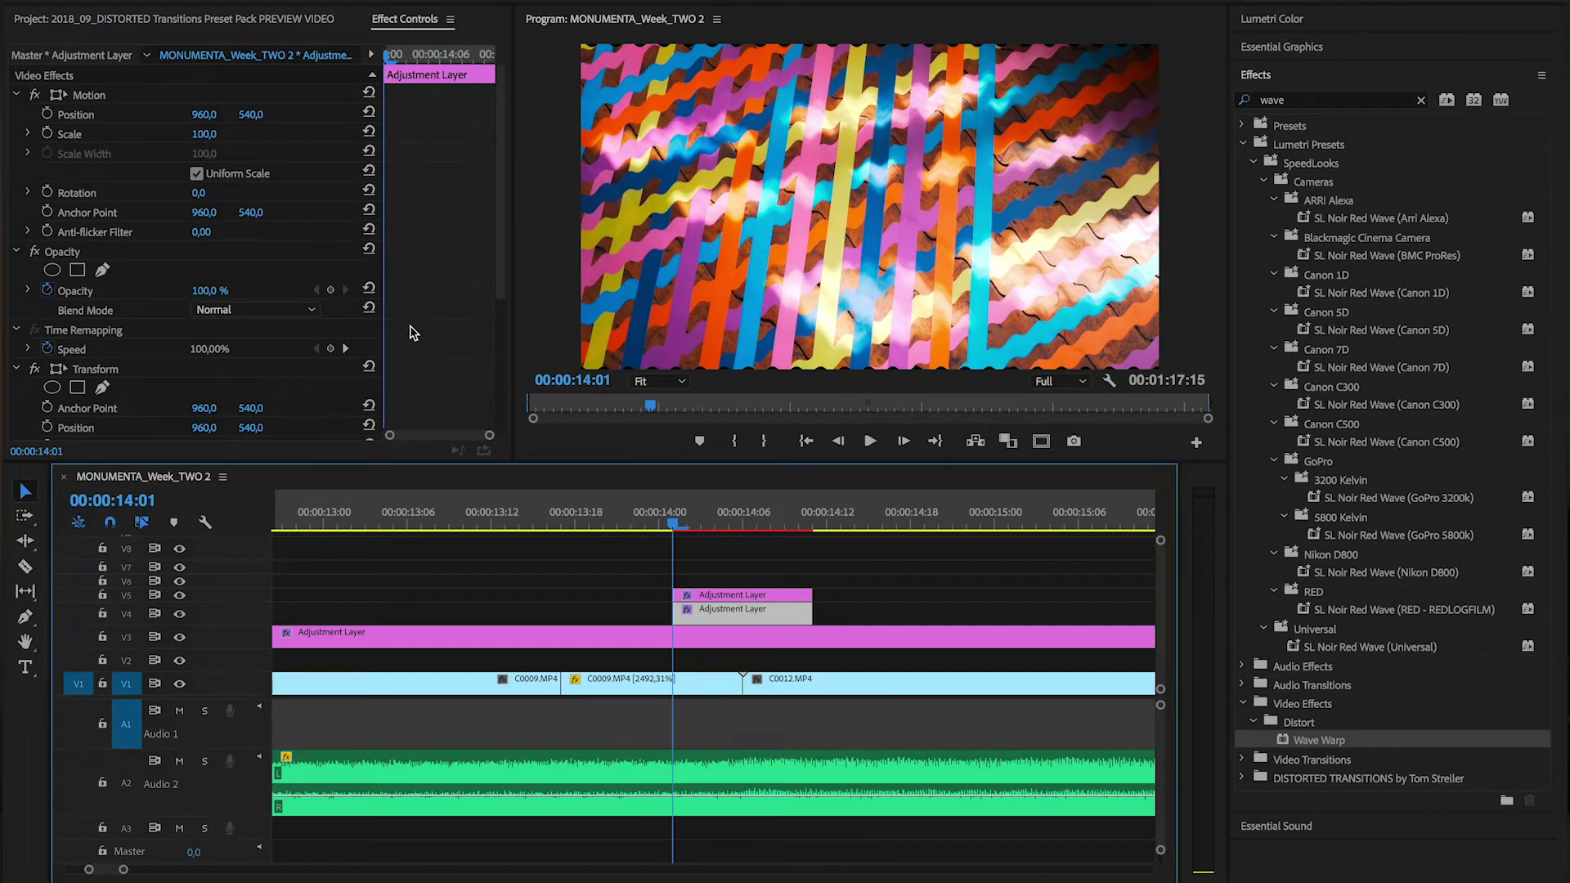
{"action": "scroll", "coordinate": [413, 334], "scroll_direction": "down", "scroll_amount": 5}
{"action": "left_click", "coordinate": [48, 351]}
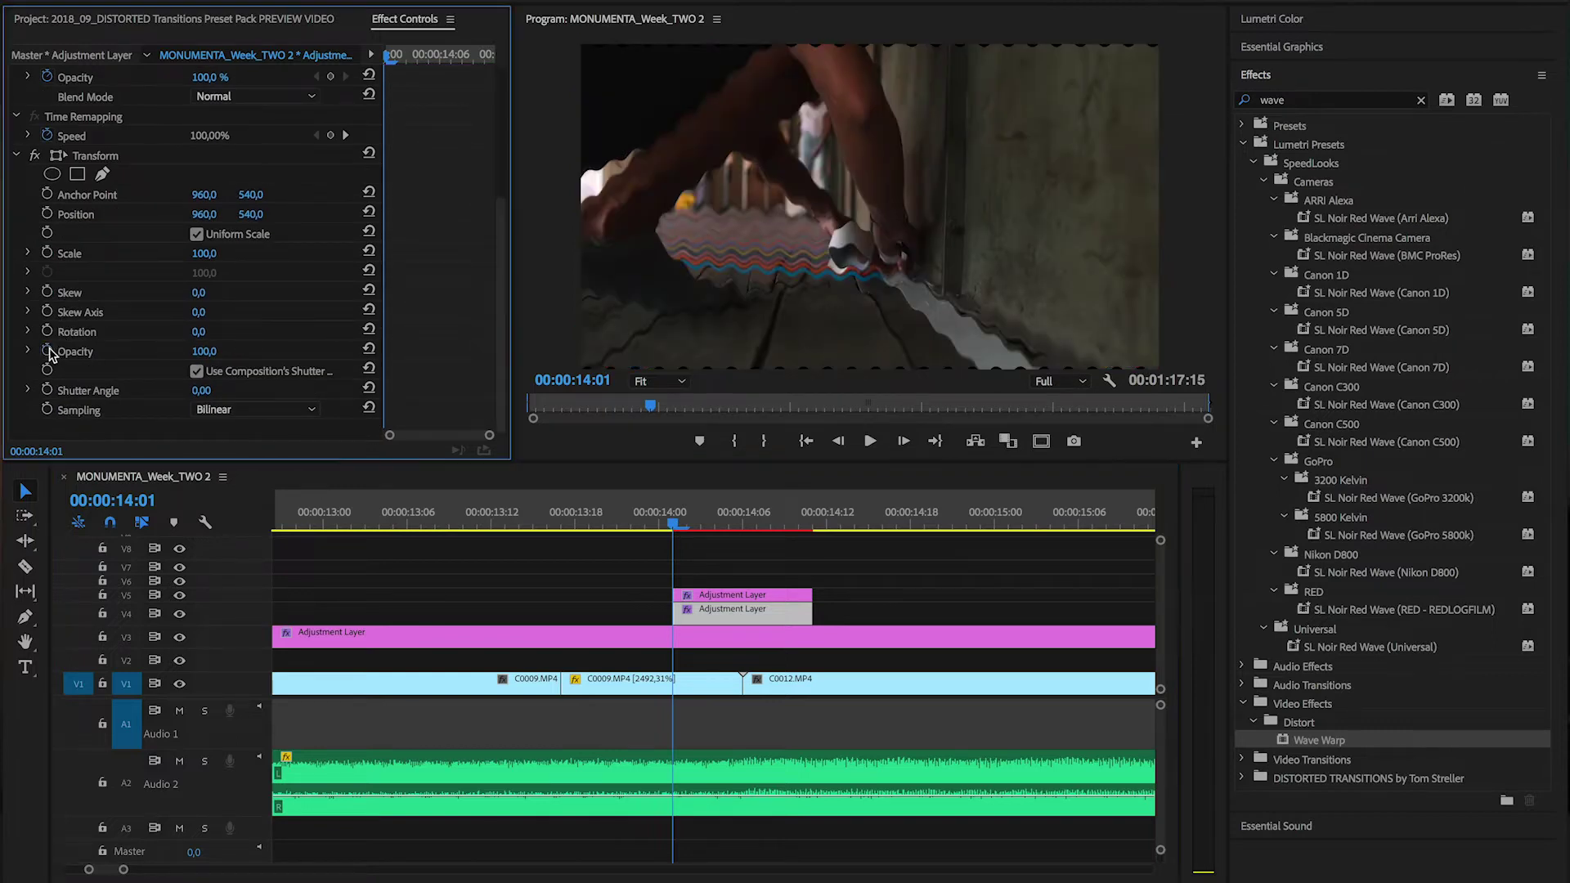
{"action": "key", "text": "Right"}
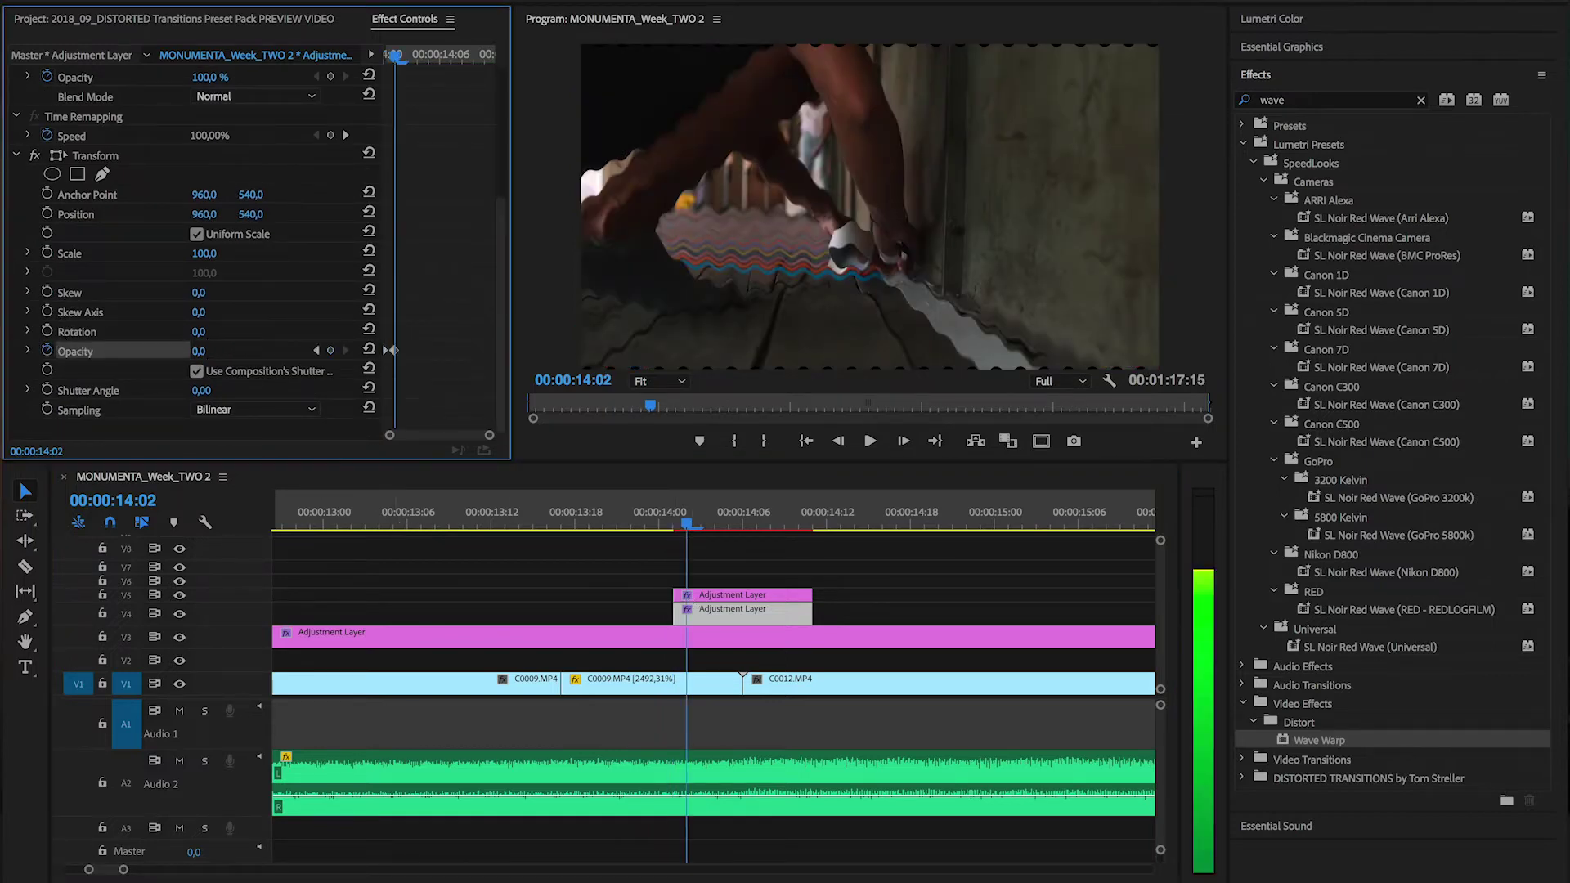
{"action": "key", "text": "Right"}
{"action": "left_click", "coordinate": [209, 351]}
{"action": "type", "text": "100"}
{"action": "key", "text": "Return"}
{"action": "left_click_drag", "start_coordinate": [207, 351], "coordinate": [213, 354]}
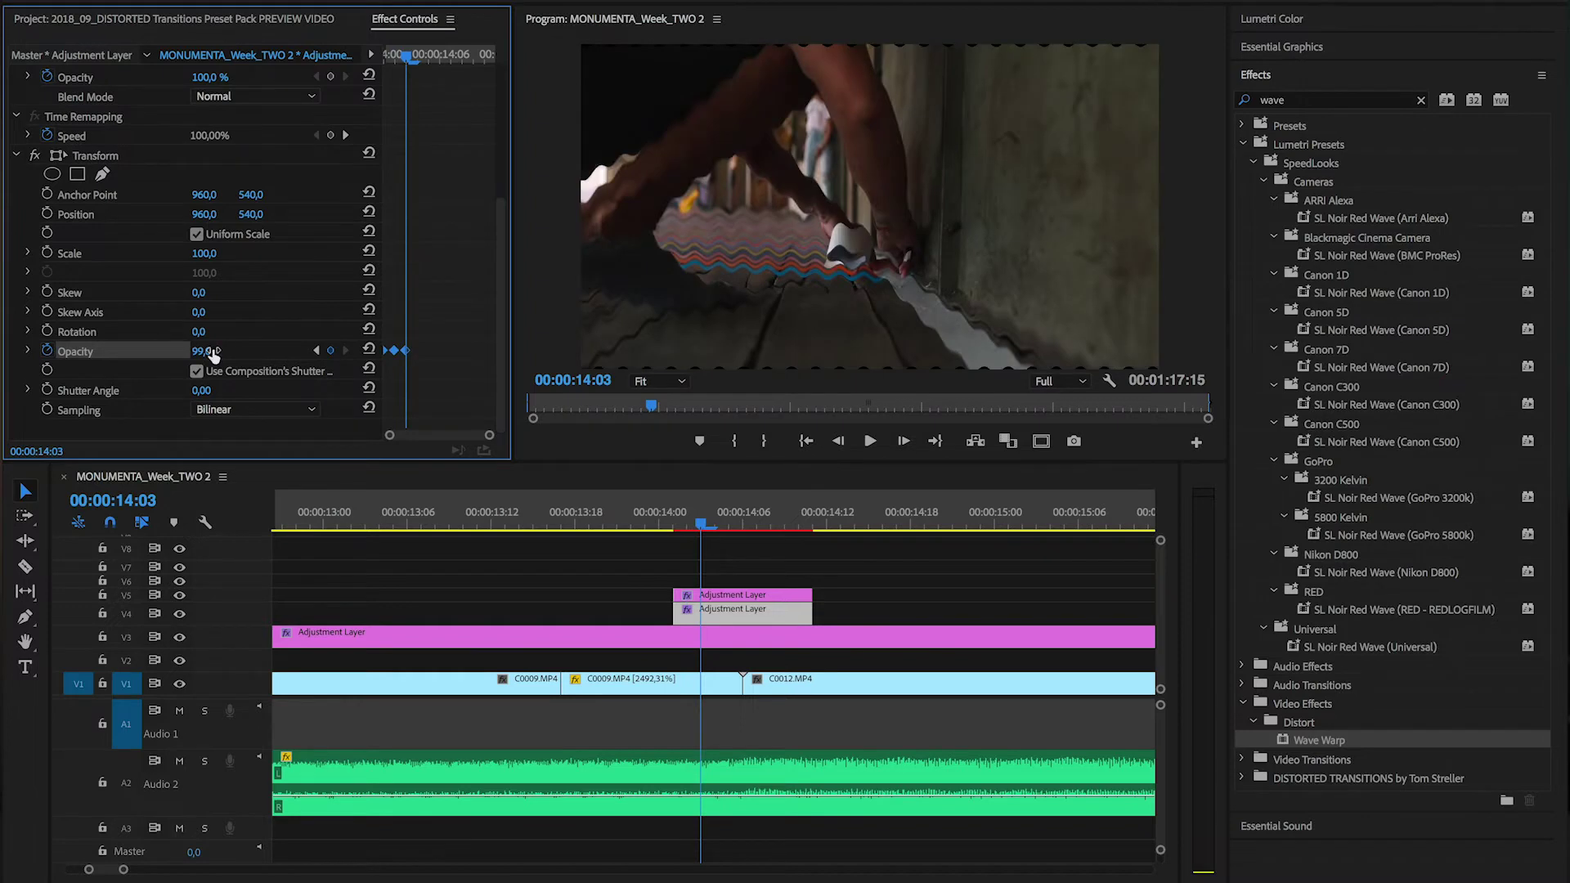
- Keyframe full opacity at 14:06, then 0 on the next frame, alternating frame by frame
{"action": "key", "text": "Right"}
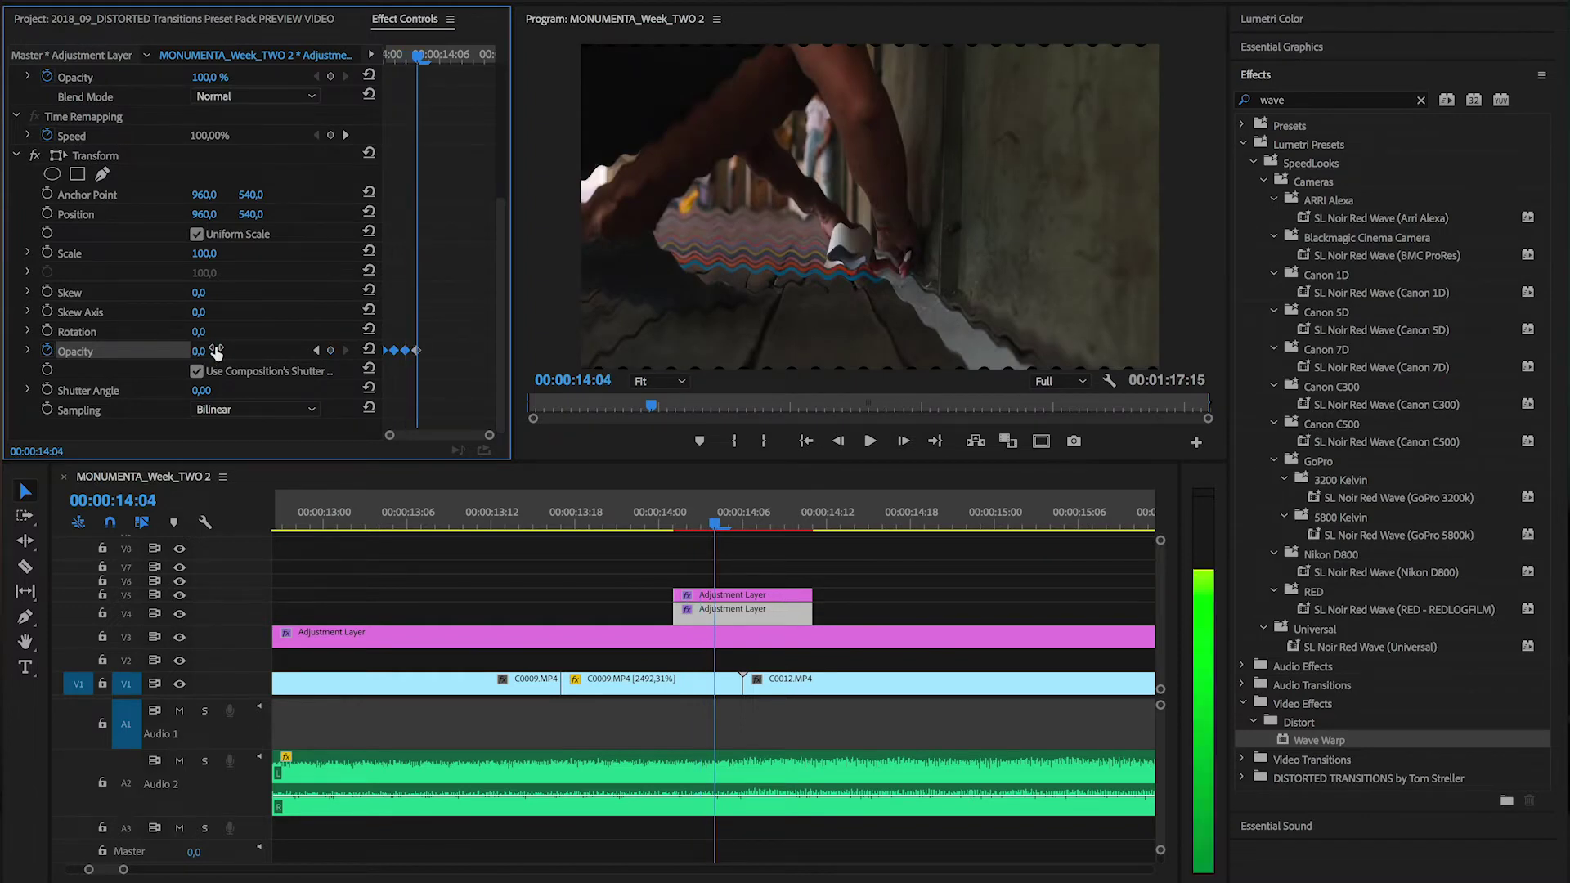
{"action": "key", "text": "Right"}
{"action": "key", "text": "Right"}
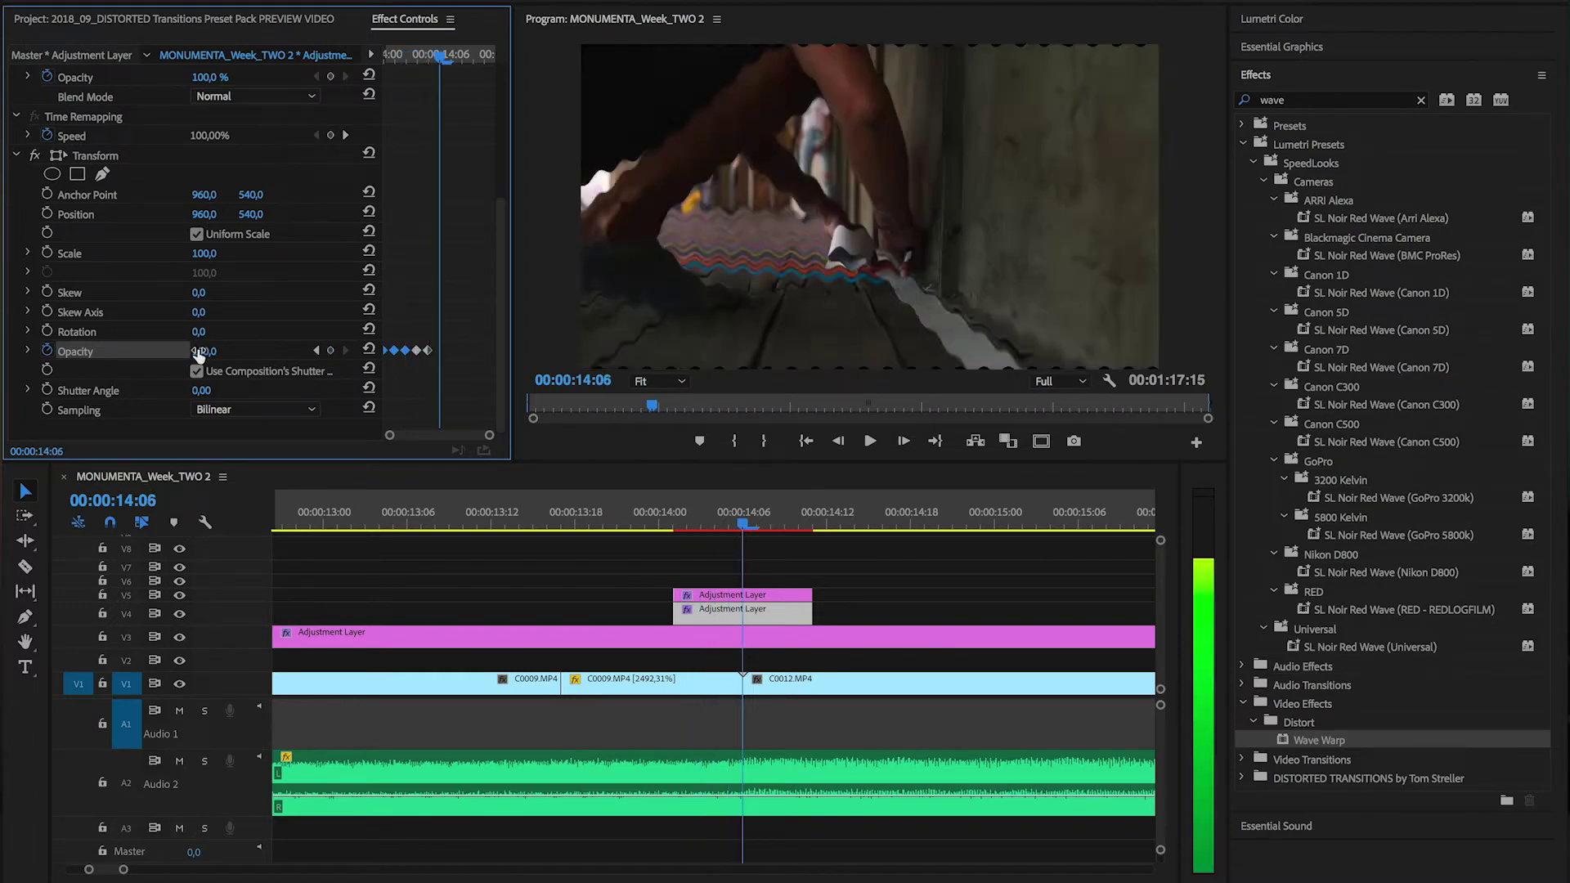
{"action": "left_click_drag", "start_coordinate": [214, 352], "coordinate": [218, 352]}
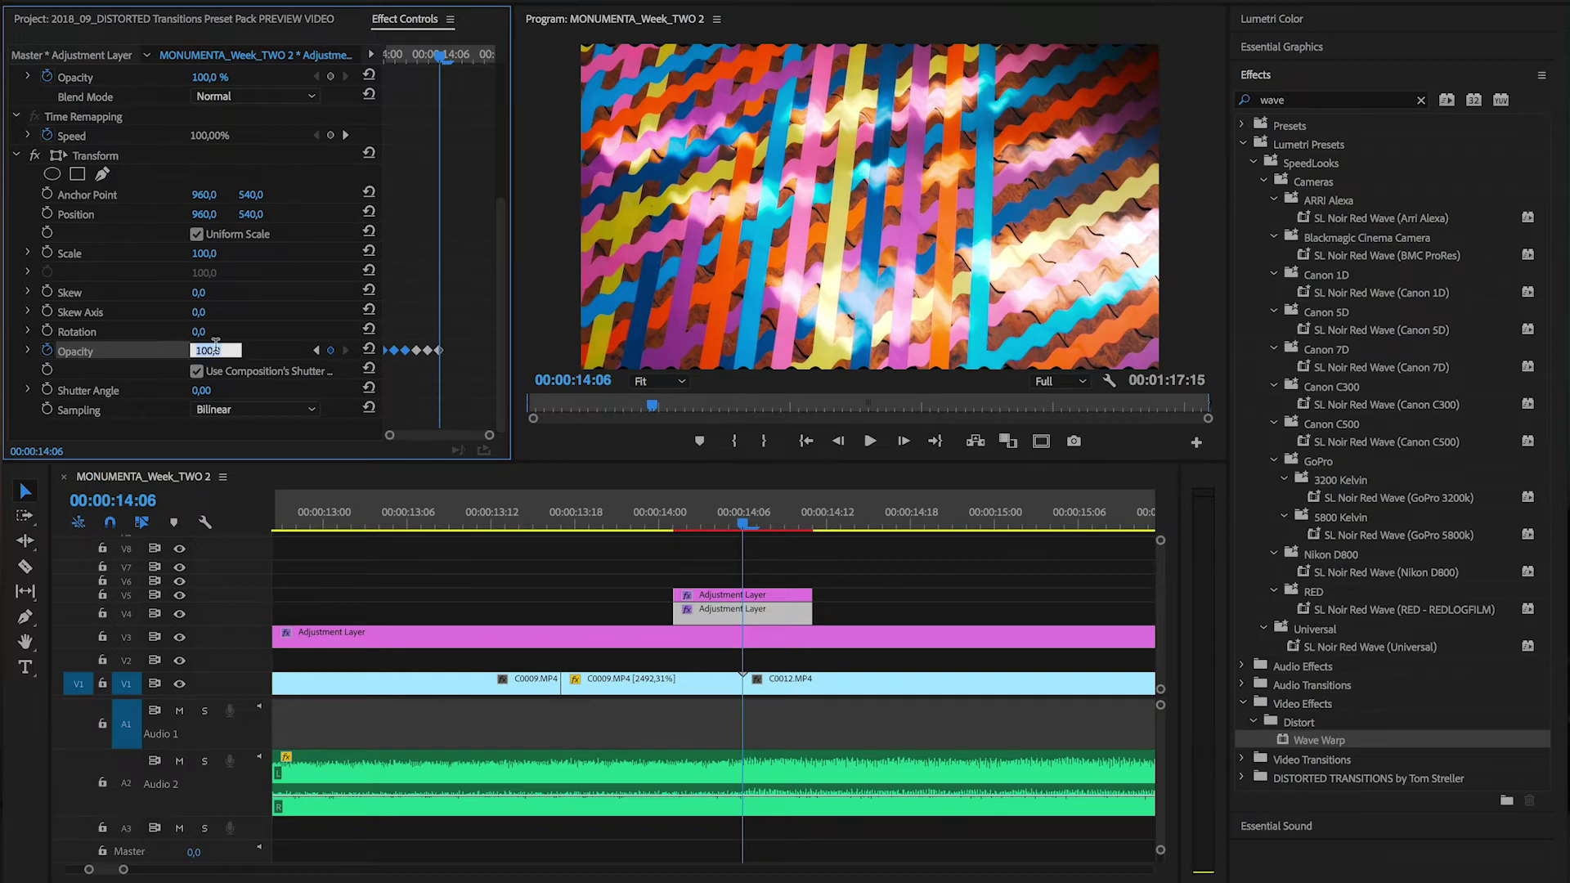
{"action": "key", "text": "Right"}
{"action": "key", "text": "Right"}
{"action": "mouse_move", "coordinate": [215, 352]}
{"action": "left_mouse_down"}
{"action": "mouse_move", "coordinate": [199, 354]}
{"action": "mouse_move", "coordinate": [215, 352]}
{"action": "left_mouse_up"}
{"action": "key", "text": "Right"}
{"action": "key", "text": "Right"}
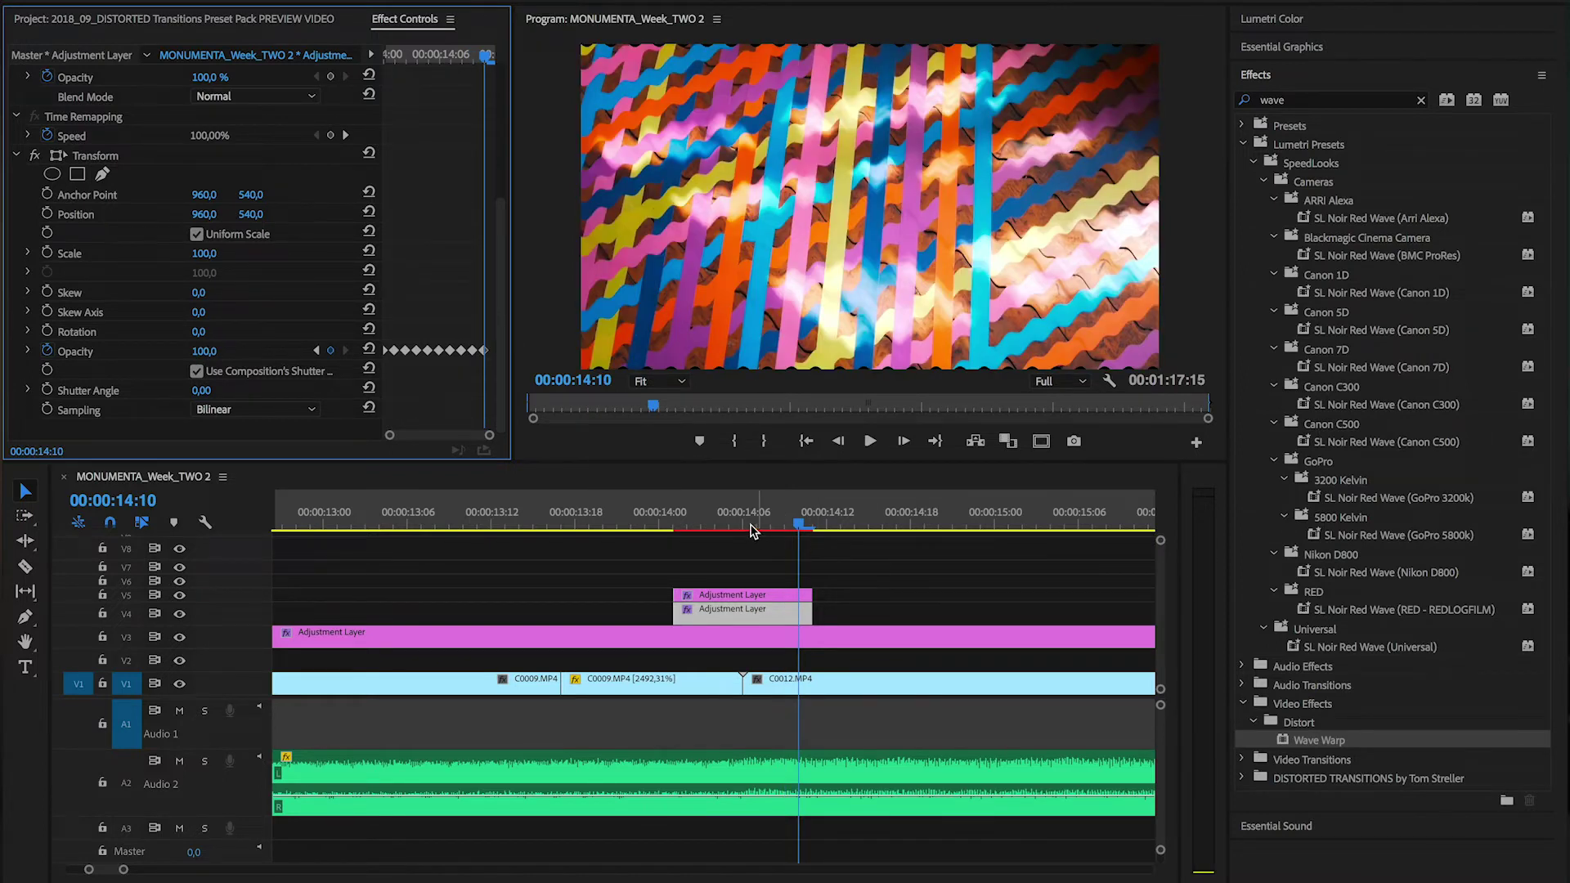
- Select the upper adjustment layer and set its Wave Warp wave type to Noise
{"action": "left_click", "coordinate": [746, 598]}
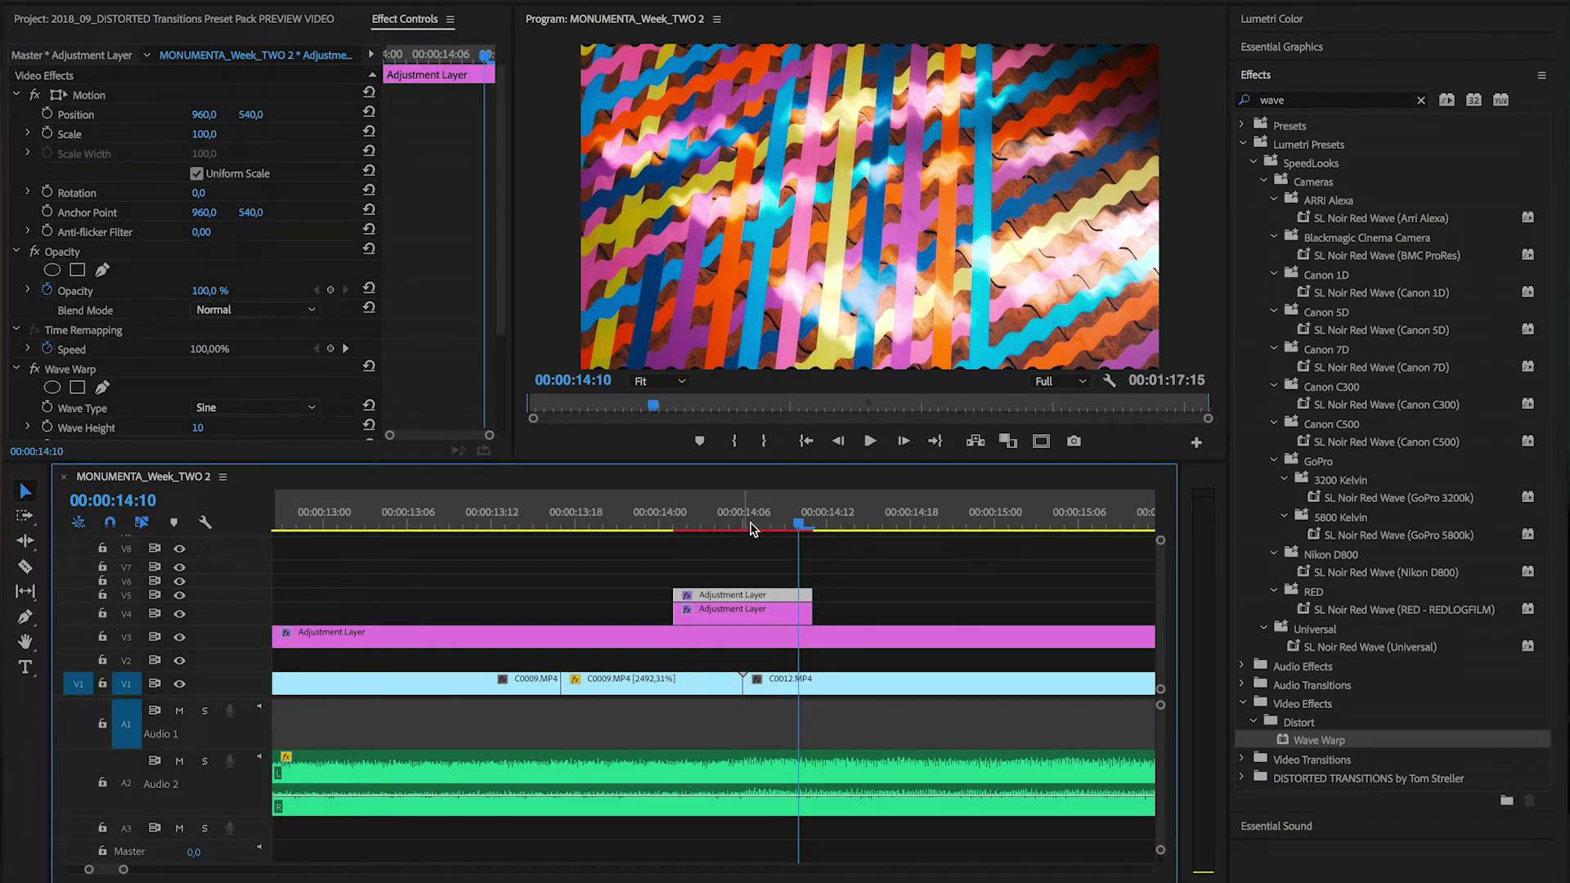
{"action": "scroll", "coordinate": [417, 330], "scroll_direction": "down", "scroll_amount": 3}
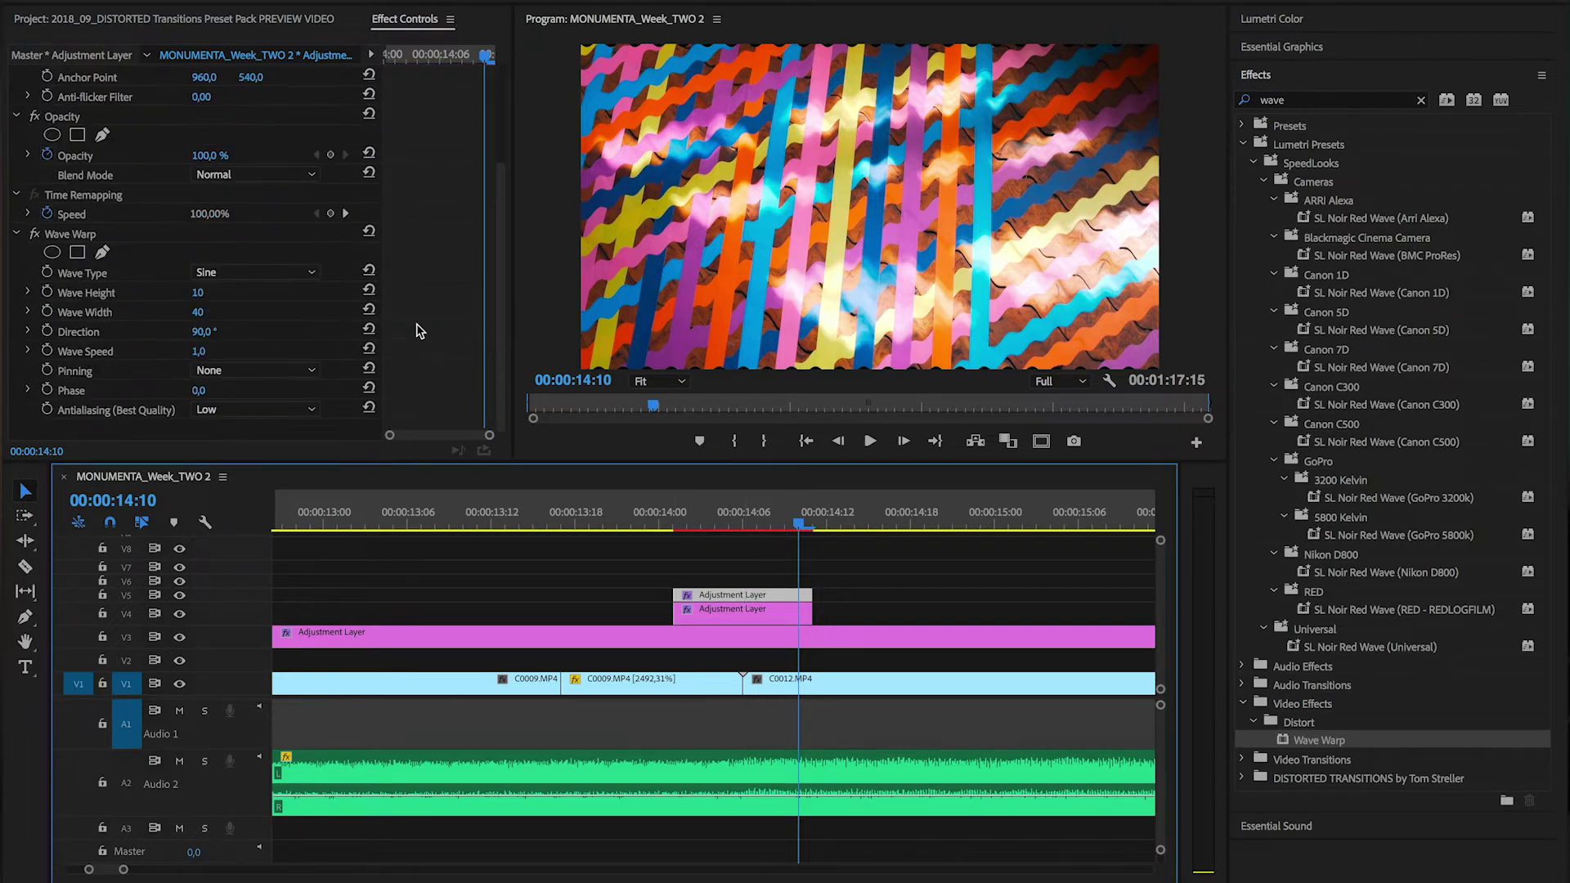
{"action": "left_click", "coordinate": [743, 511]}
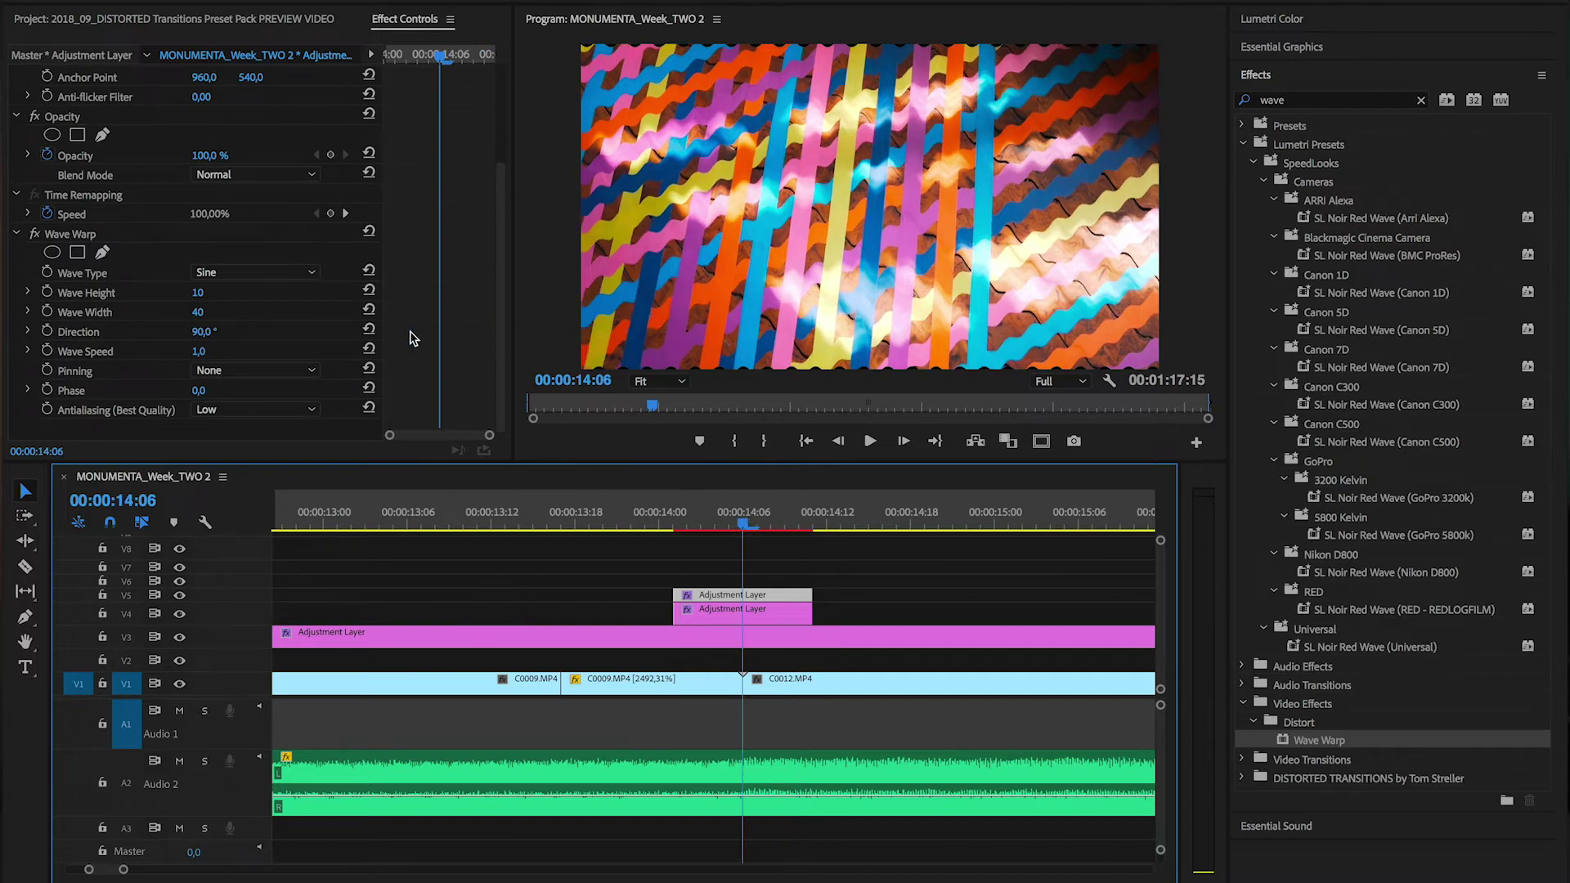
{"action": "left_click", "coordinate": [278, 276]}
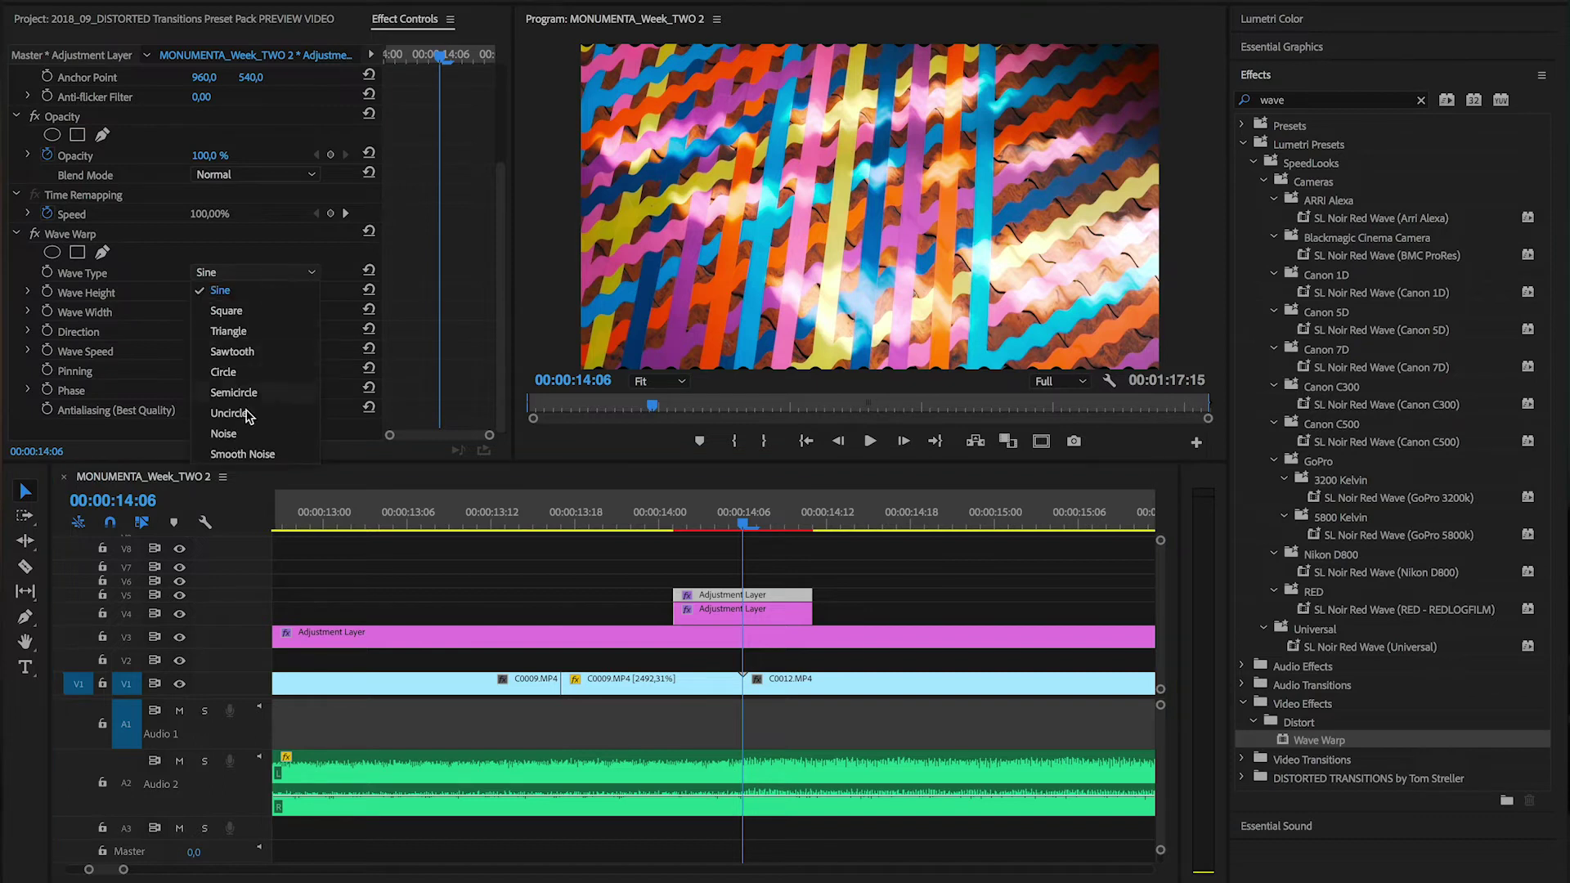
{"action": "left_click", "coordinate": [237, 435]}
- Set Wave Warp pinning to All Edges, direction 0°, wave height 278 and width 3415
{"action": "left_click", "coordinate": [255, 372]}
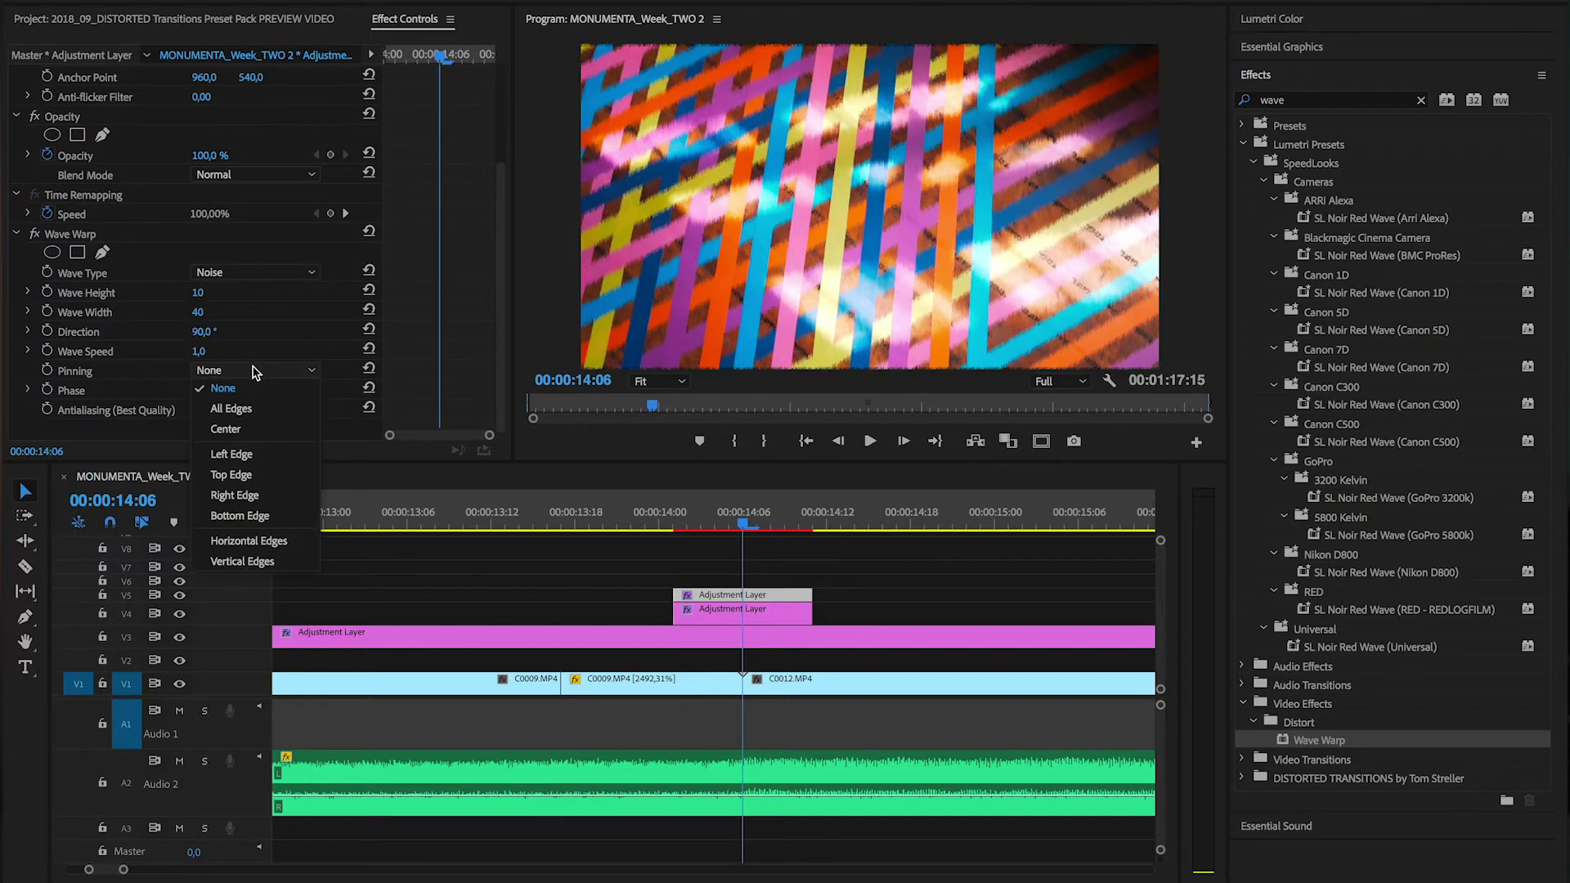
{"action": "left_click", "coordinate": [235, 408]}
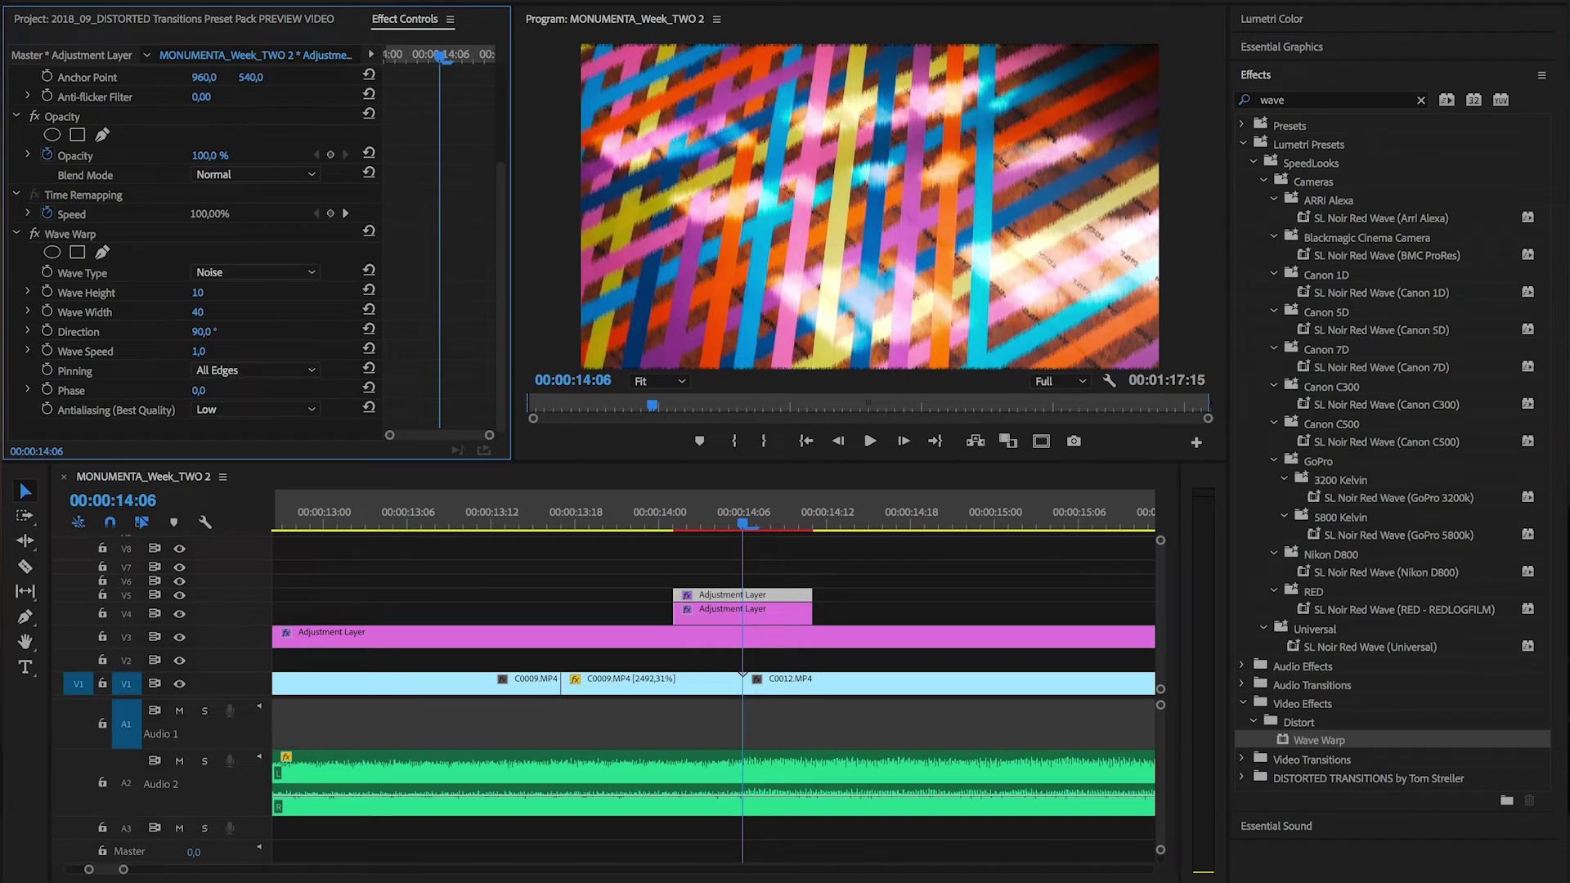
{"action": "left_click", "coordinate": [223, 329]}
{"action": "type", "text": "0"}
{"action": "key", "text": "Return"}
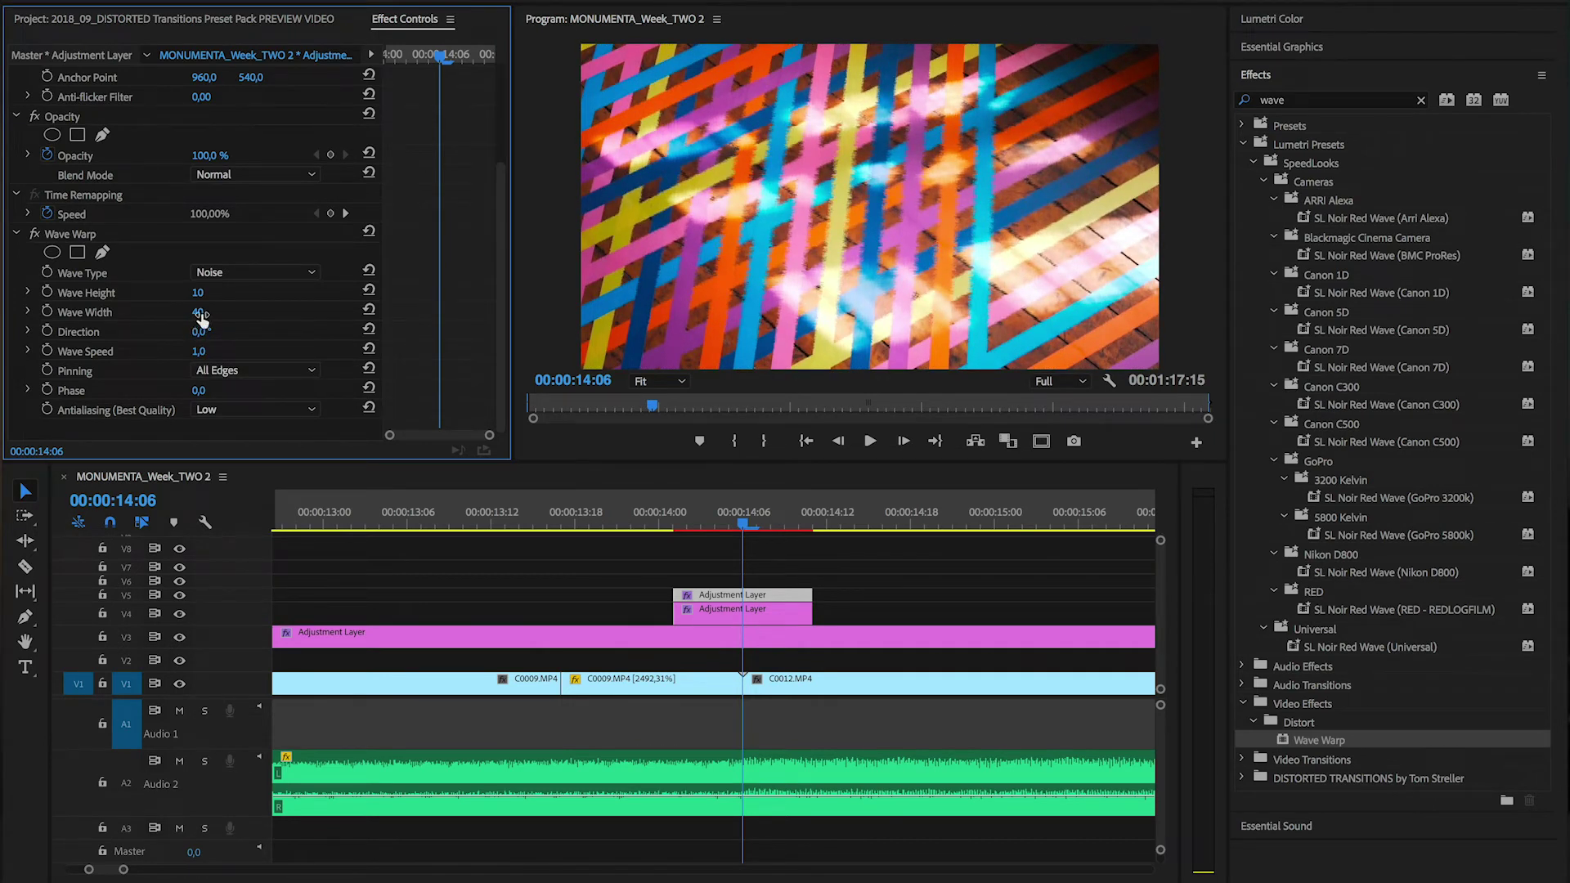
{"action": "mouse_move", "coordinate": [215, 312]}
{"action": "left_mouse_down"}
{"action": "mouse_move", "coordinate": [262, 312]}
{"action": "mouse_move", "coordinate": [246, 293]}
{"action": "mouse_move", "coordinate": [203, 319]}
{"action": "mouse_move", "coordinate": [215, 311]}
{"action": "left_mouse_up"}
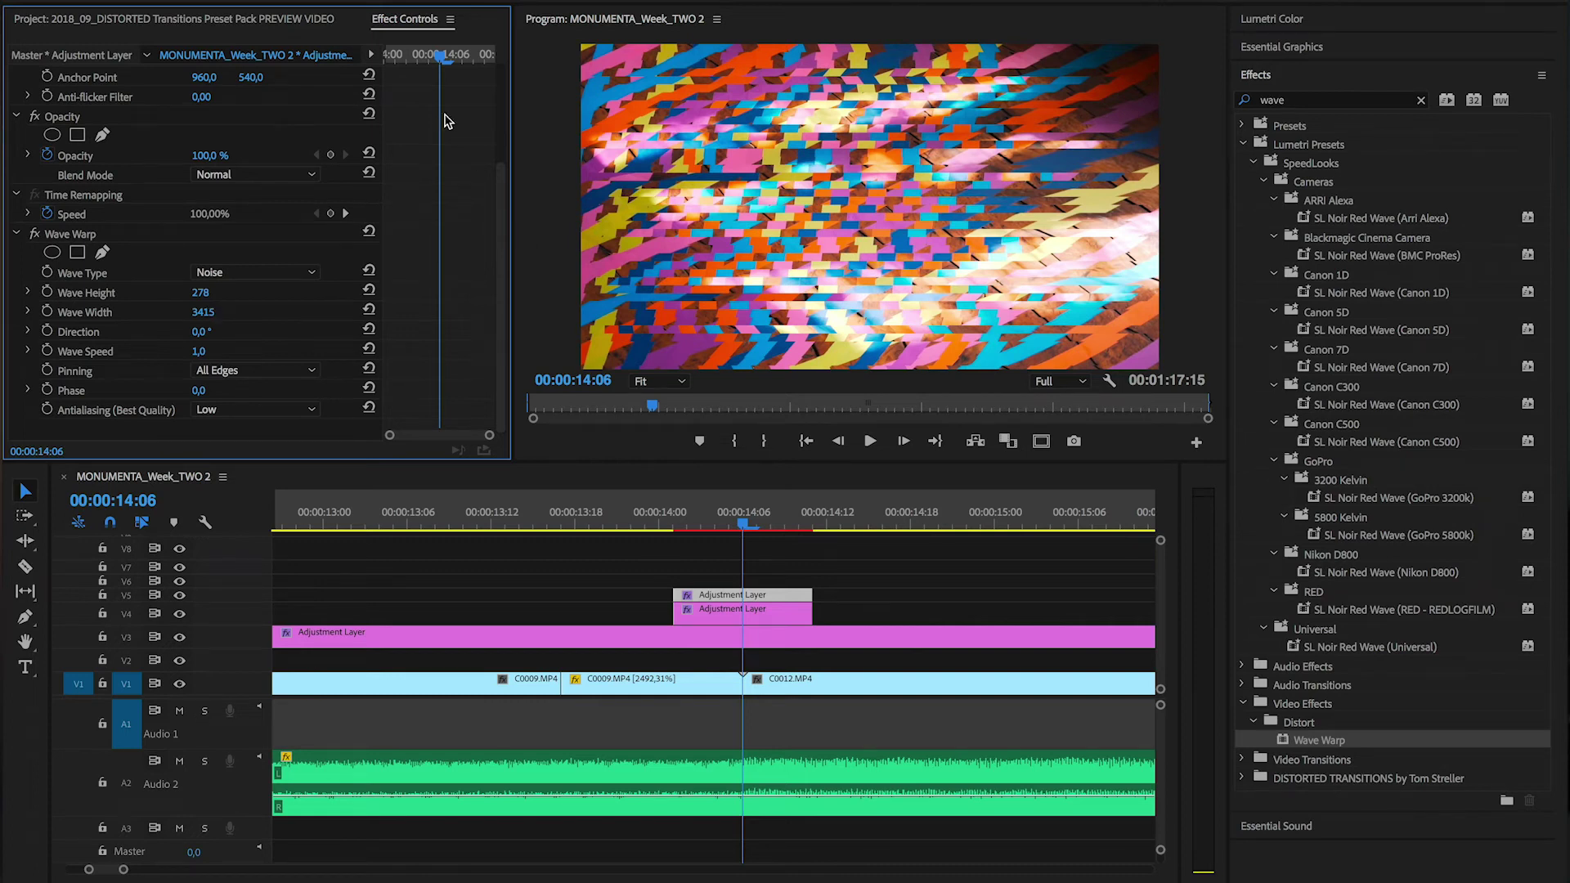
- Keyframe Wave Height at 278 on 14:06 and set it to 0 at 14:01
{"action": "left_click", "coordinate": [48, 293]}
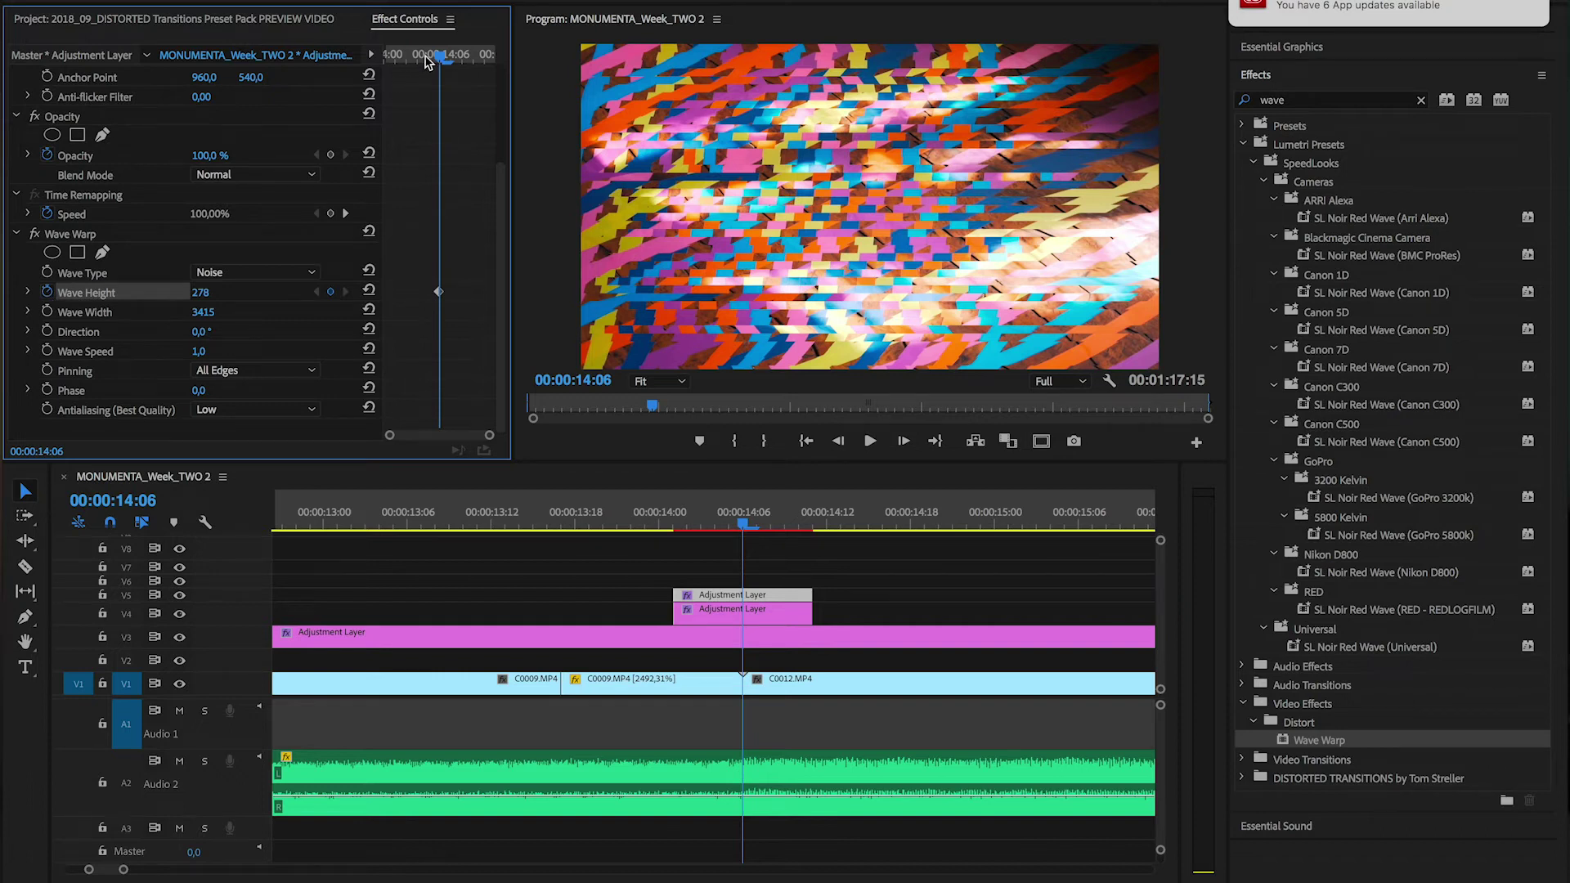
{"action": "left_click_drag", "start_coordinate": [426, 61], "coordinate": [348, 73]}
{"action": "left_click", "coordinate": [200, 292]}
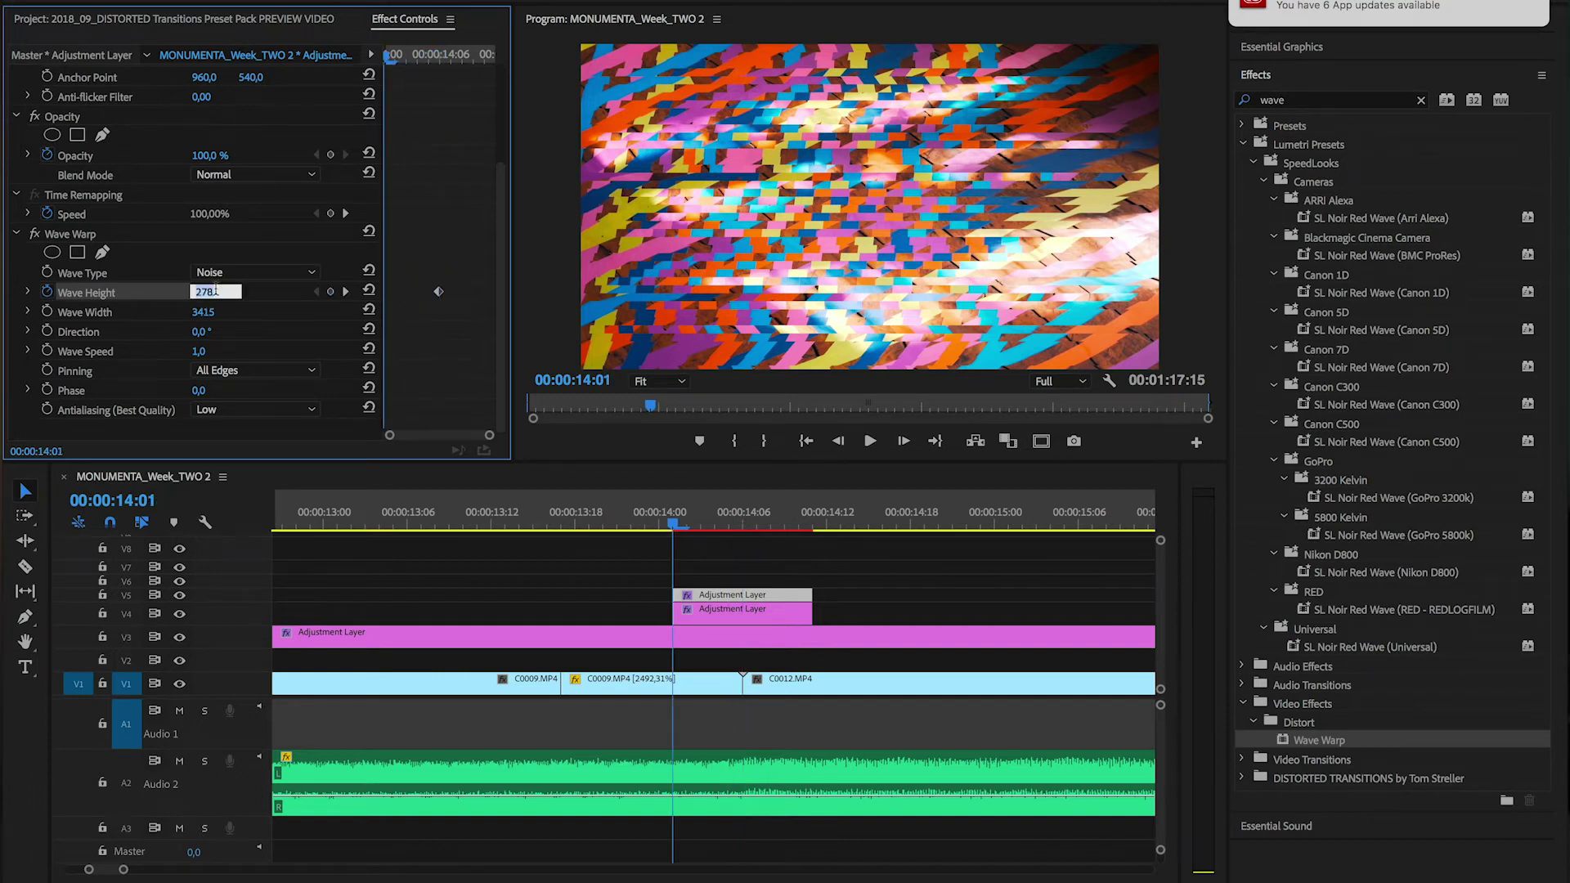
{"action": "type", "text": "0"}
- Set Wave Height to 0 at the clip end near 14:10, nudging that keyframe slightly later
{"action": "left_click", "coordinate": [487, 55]}
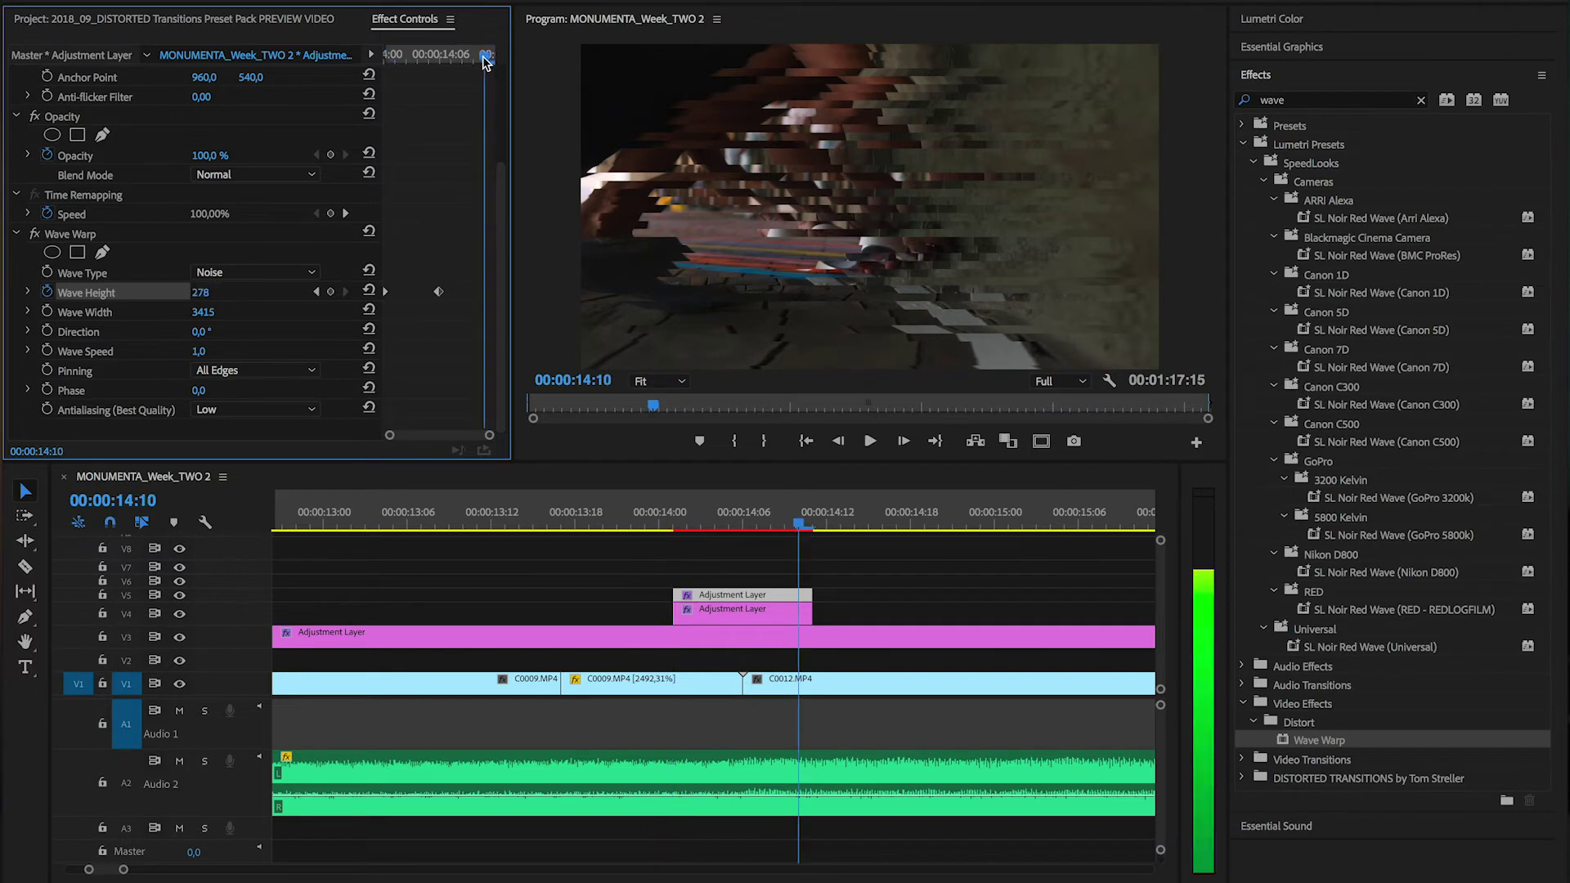
{"action": "left_click", "coordinate": [200, 292]}
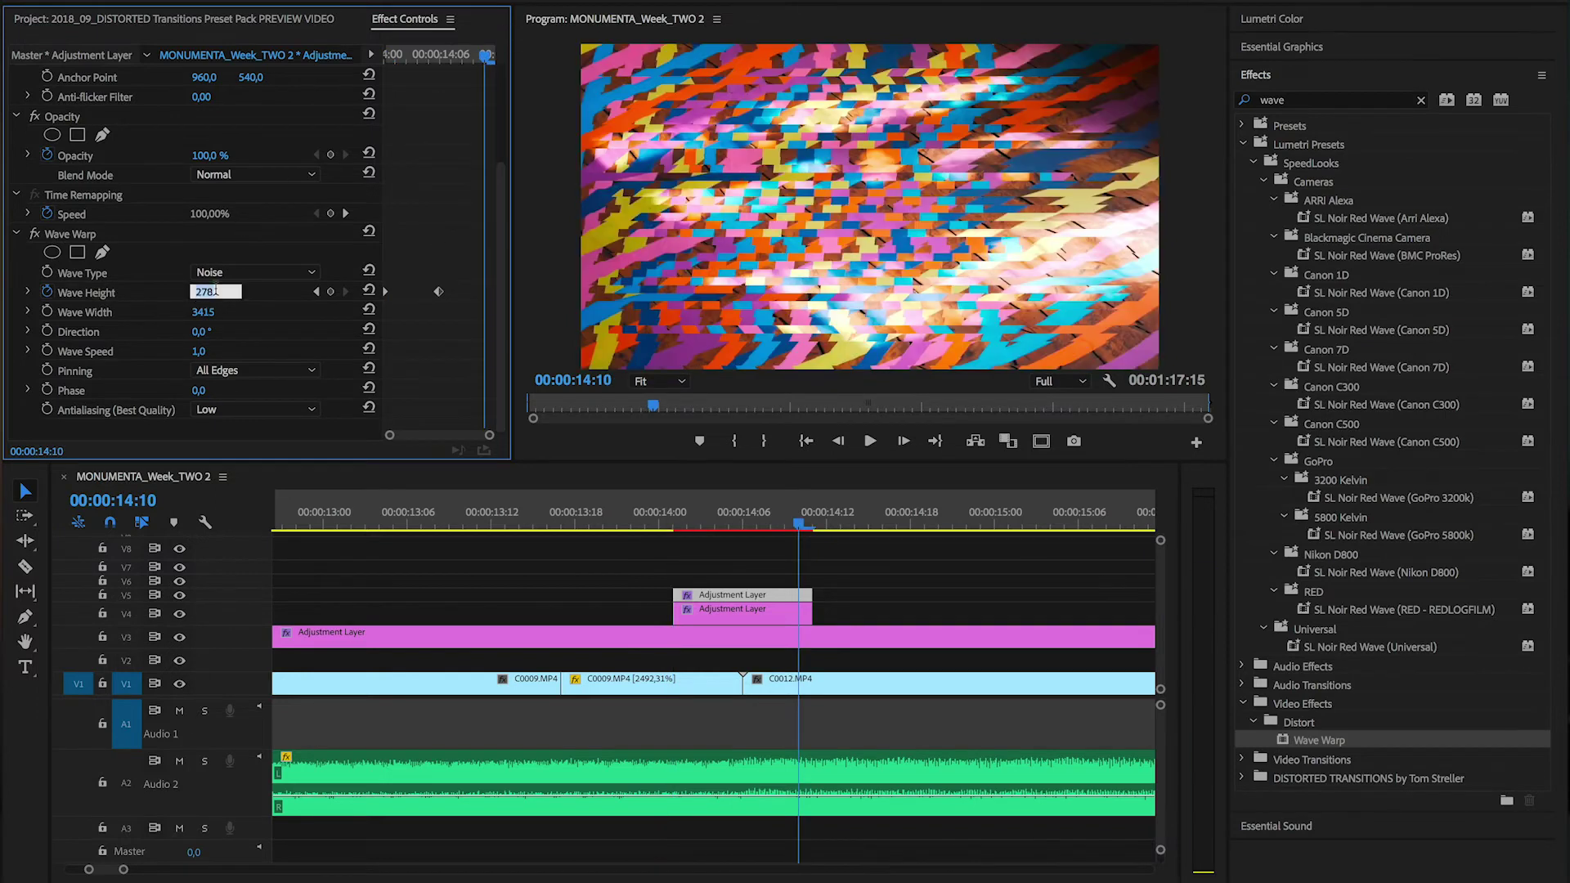
{"action": "type", "text": "0"}
{"action": "key", "text": "Return"}
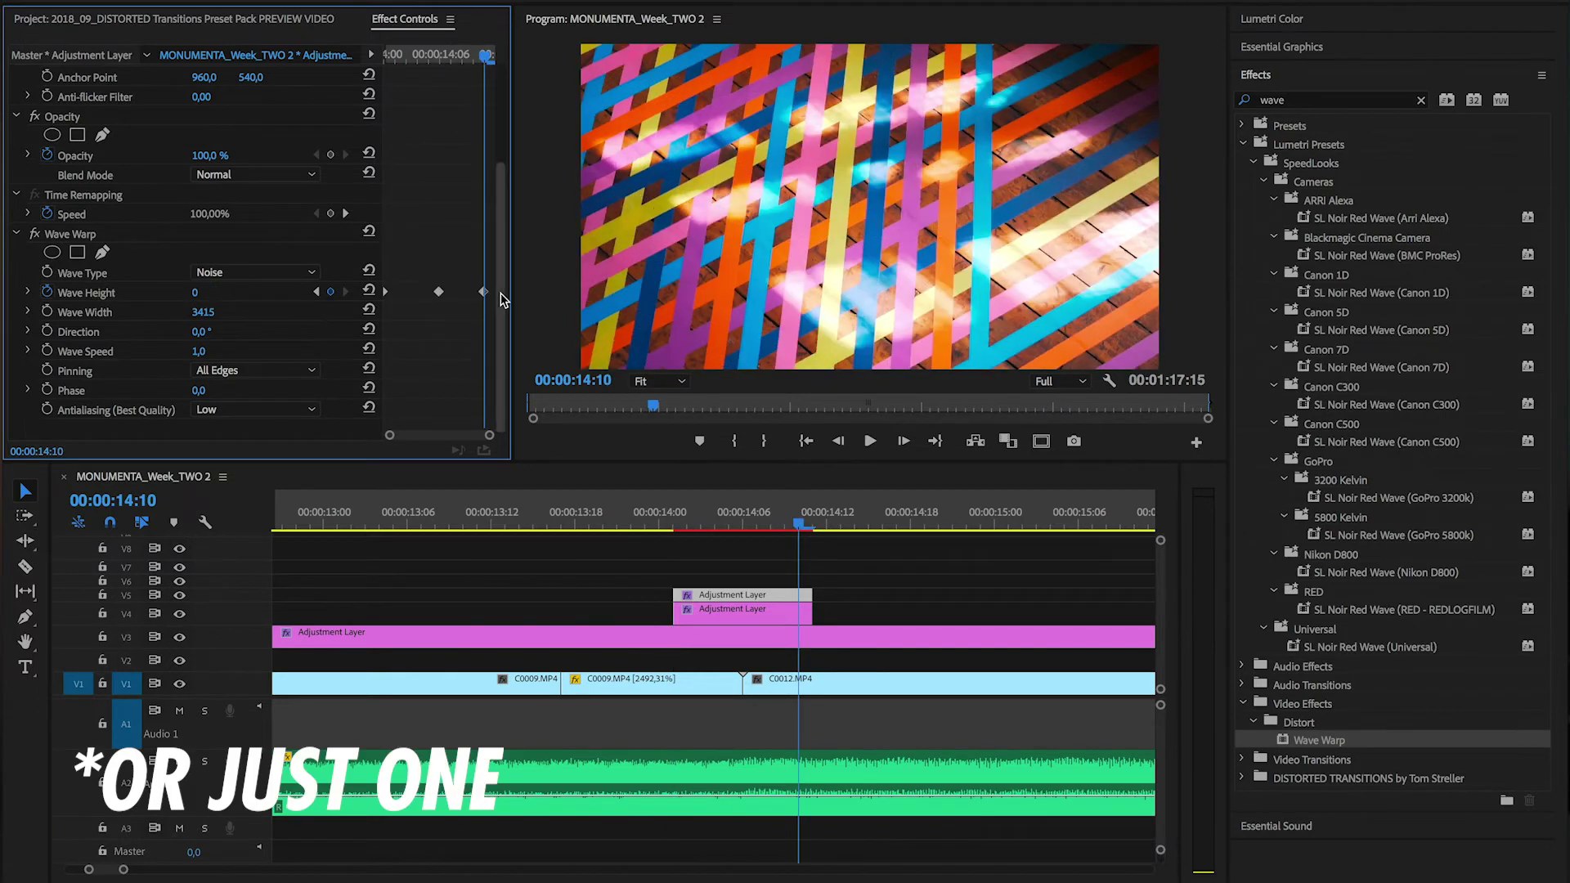
{"action": "left_click_drag", "start_coordinate": [483, 292], "coordinate": [492, 292]}
- Play back from before the cut to preview the glitch transition
{"action": "left_click", "coordinate": [676, 522]}
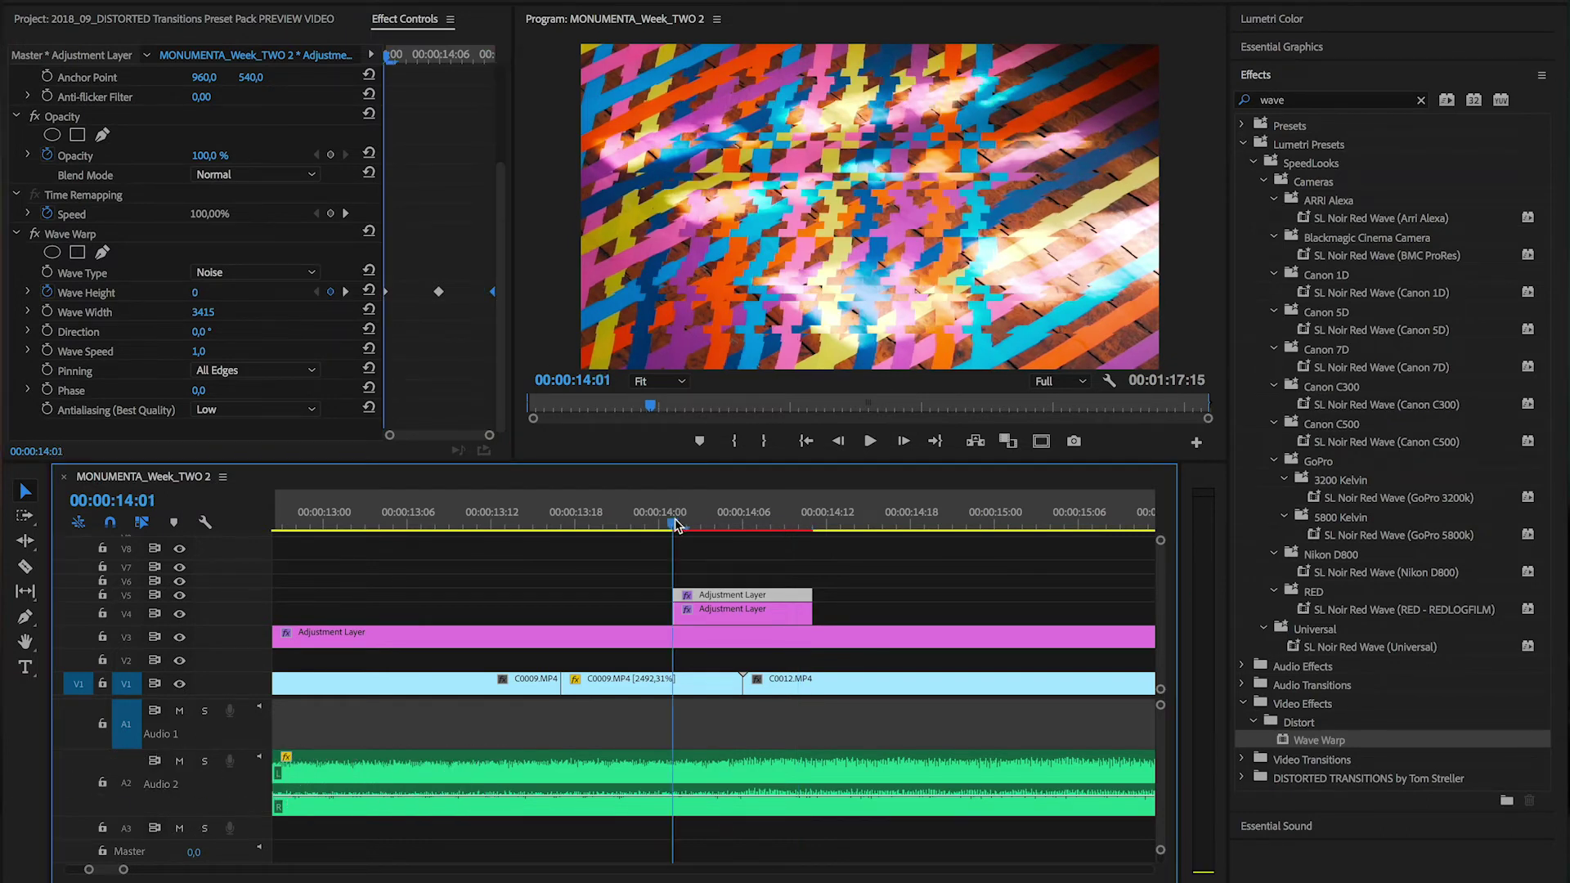
{"action": "left_click_drag", "start_coordinate": [676, 523], "coordinate": [646, 525]}
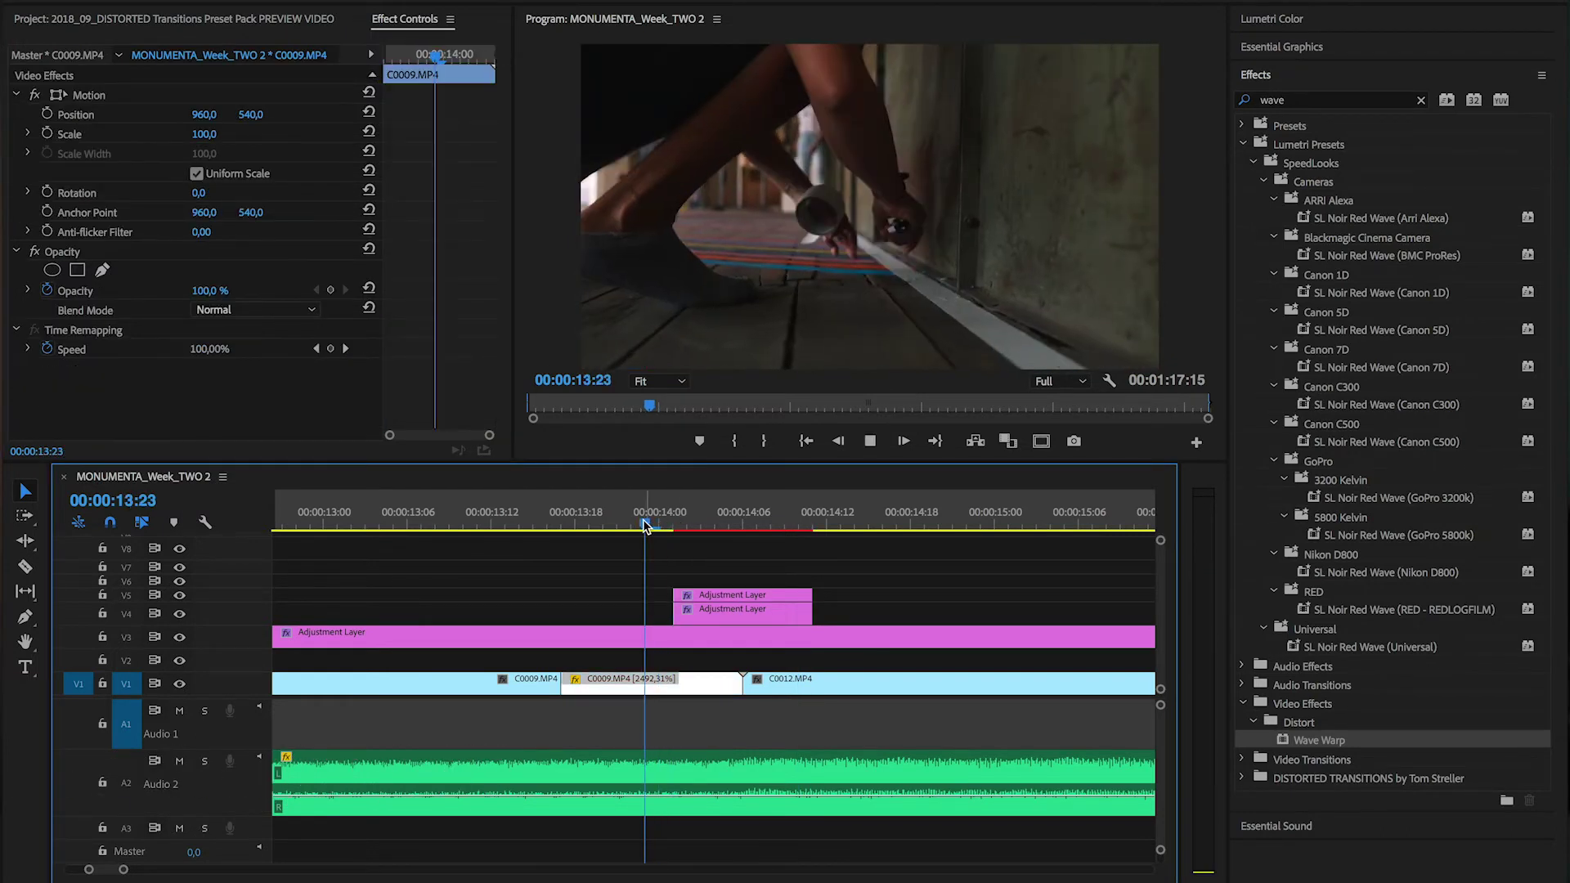
{"action": "key", "text": "space"}
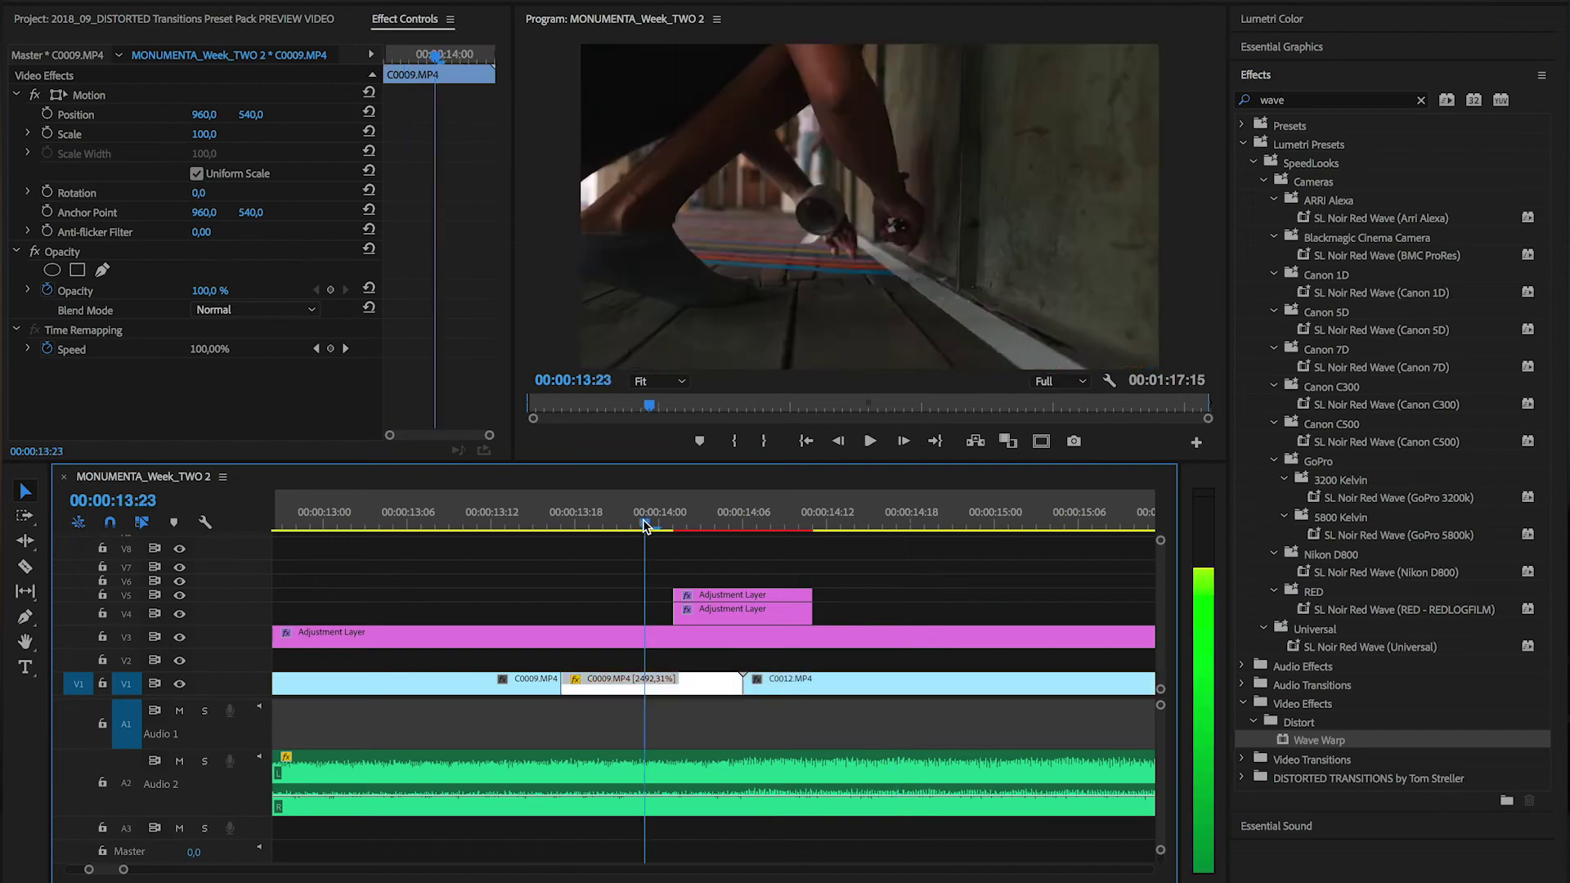